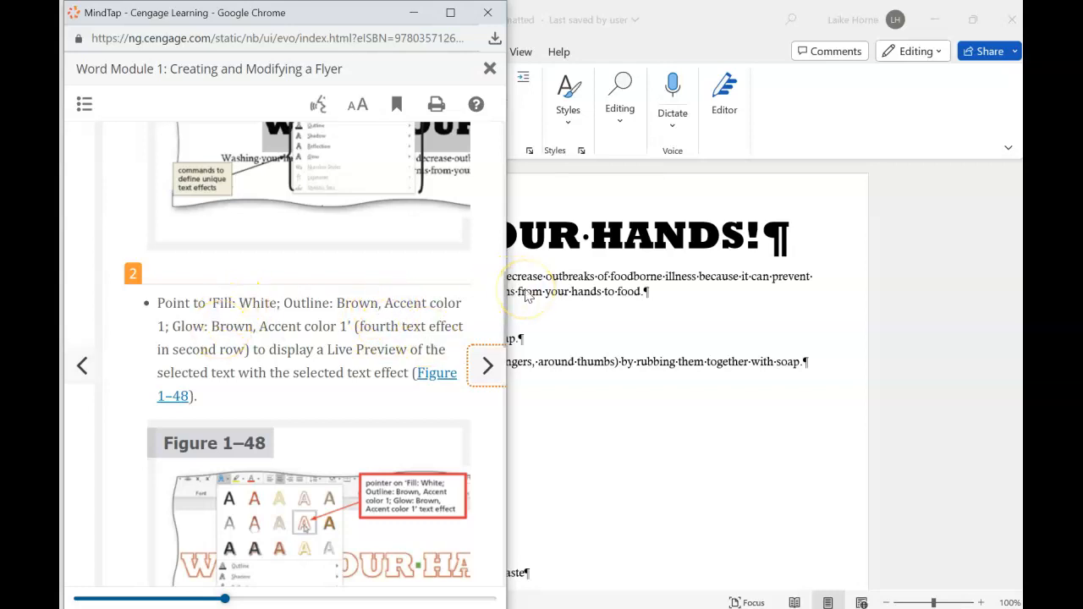
- Give the WASH YOUR HANDS! headline the 'Fill: White; Outline: Brown, Accent color 1; Glow: Brown, Accent color 1' text effect
click(971, 18)
click(971, 18)
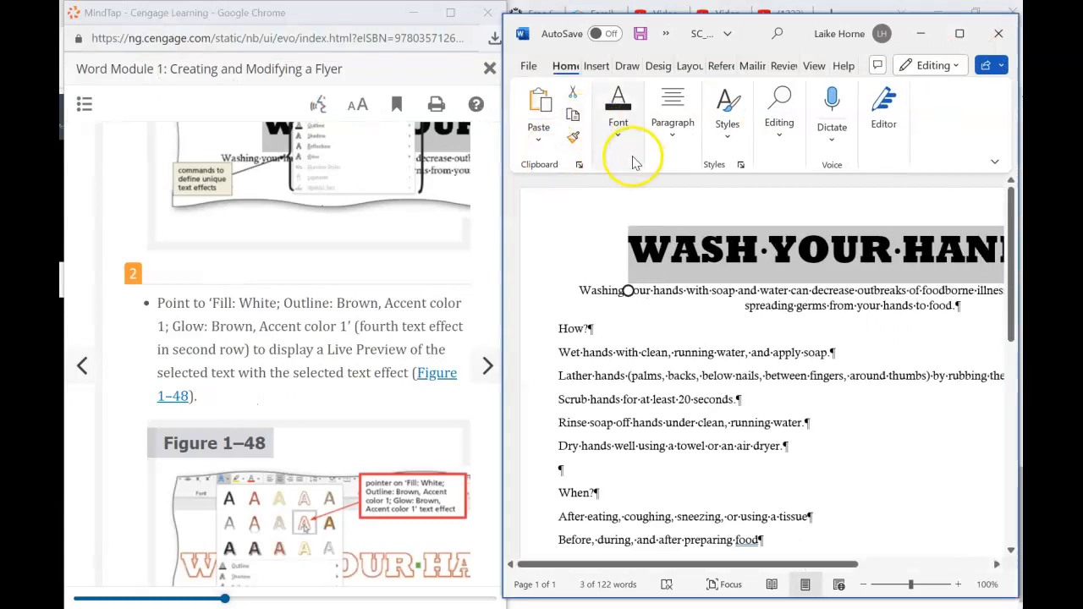
click(623, 139)
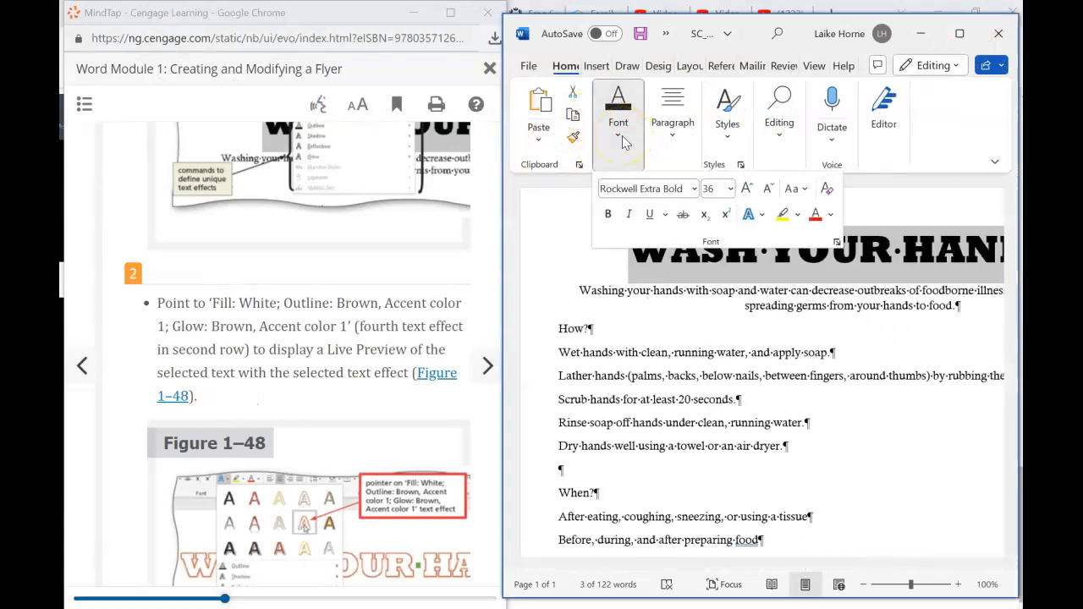
click(759, 217)
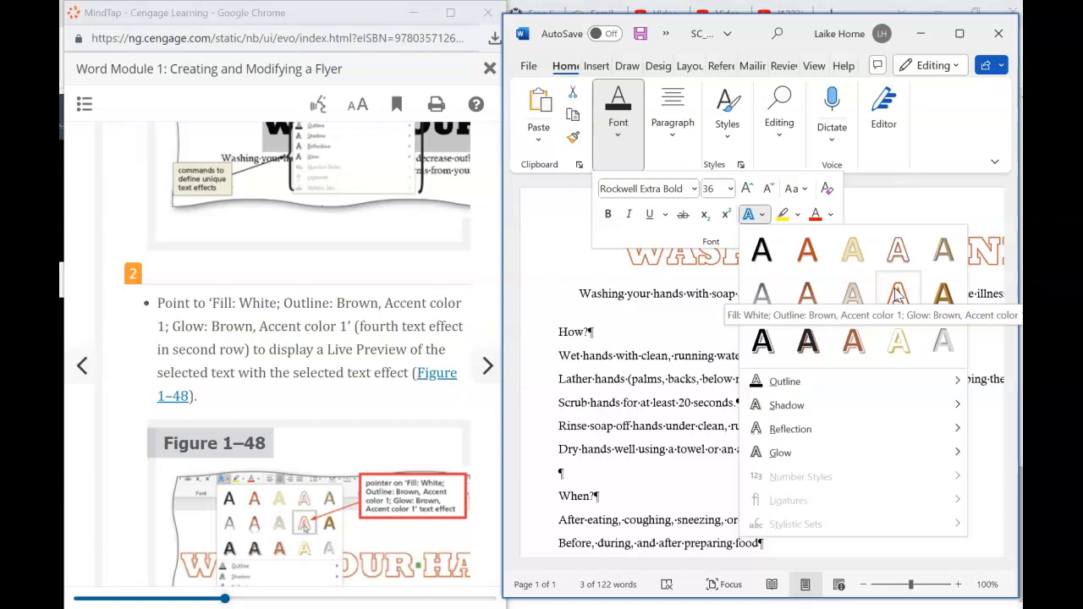
click(896, 292)
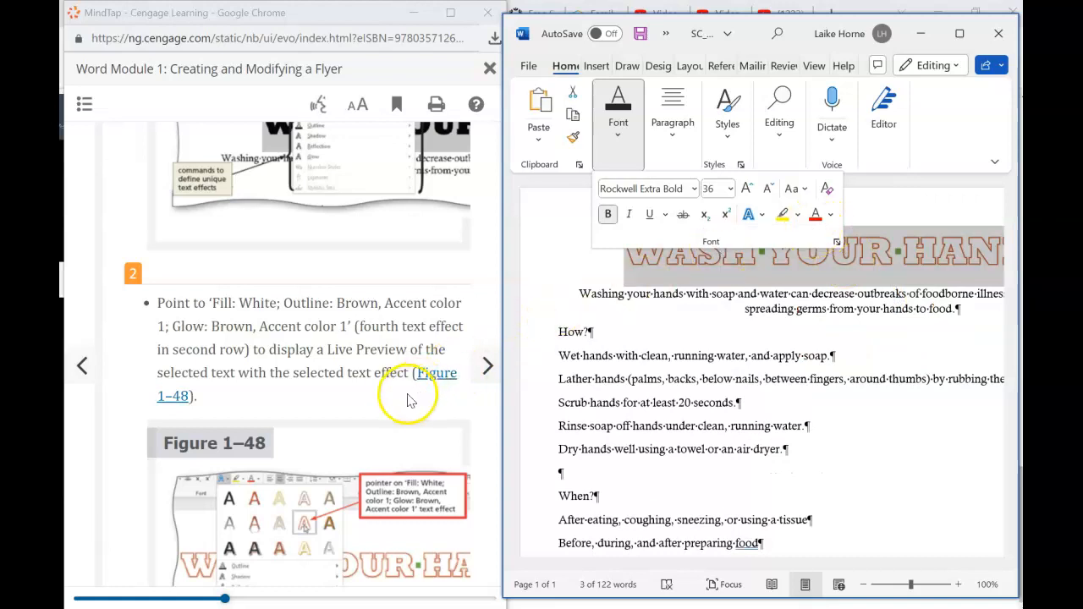
- Scroll through the tutorial's Other Ways steps and move to the next page
scroll(283, 355, down, 3)
scroll(284, 355, down, 4)
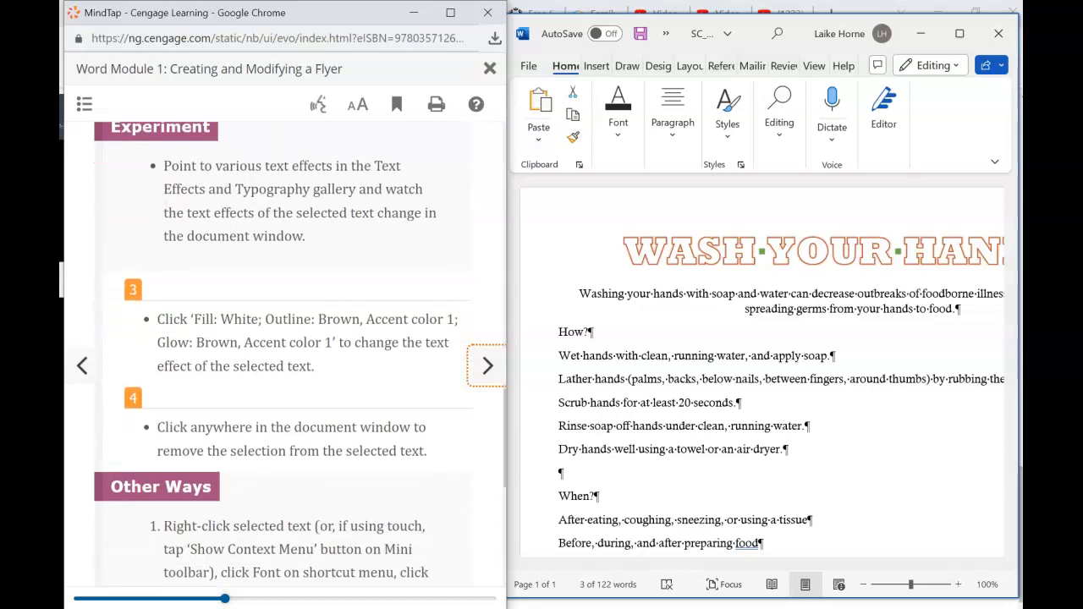
scroll(283, 356, down, 1)
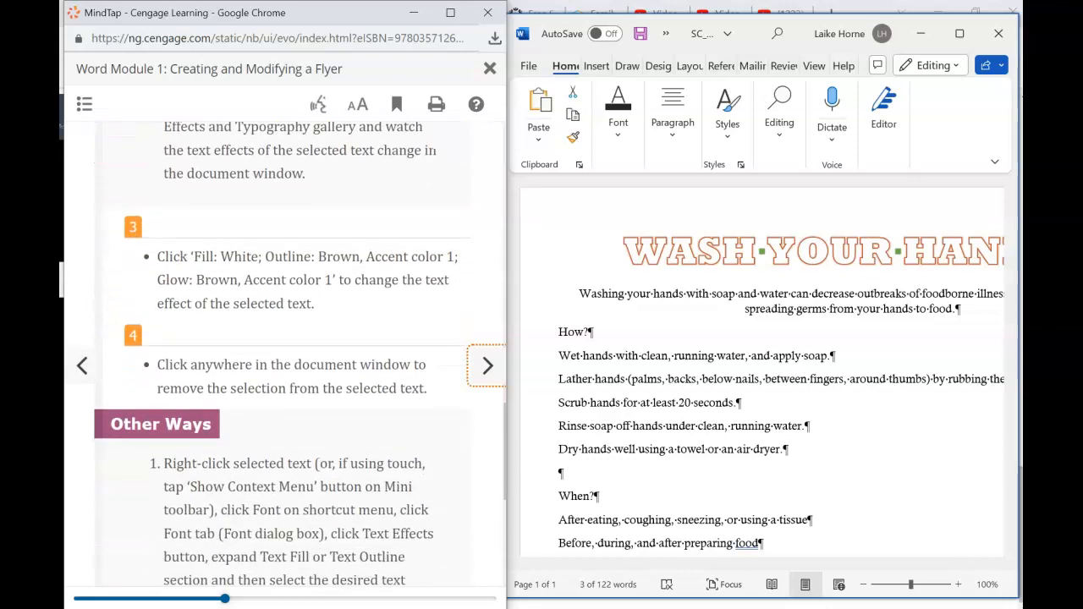
scroll(284, 356, down, 1)
scroll(283, 356, down, 2)
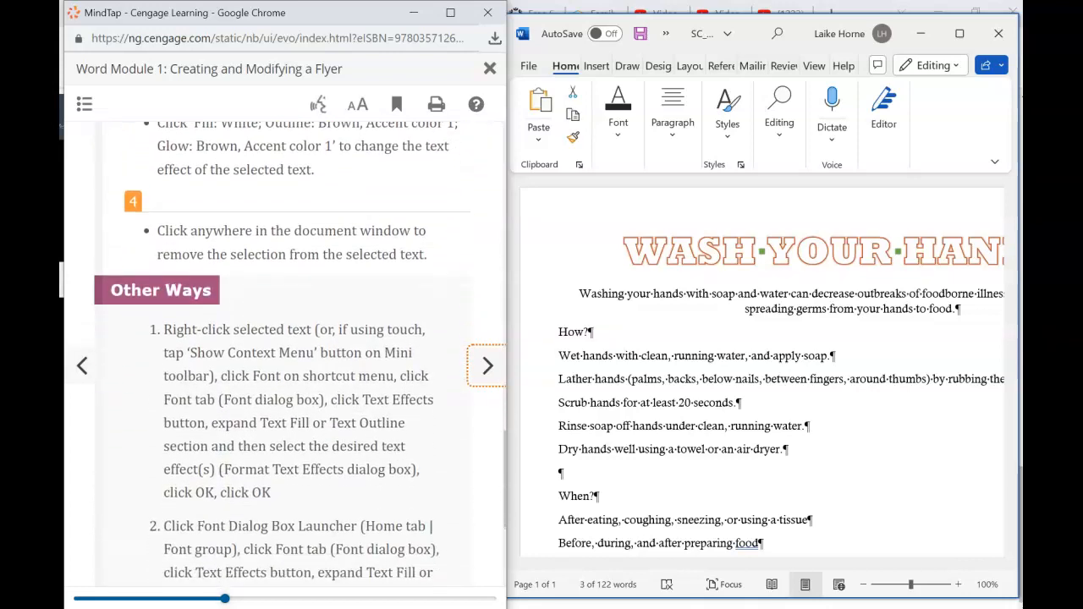
scroll(283, 355, down, 3)
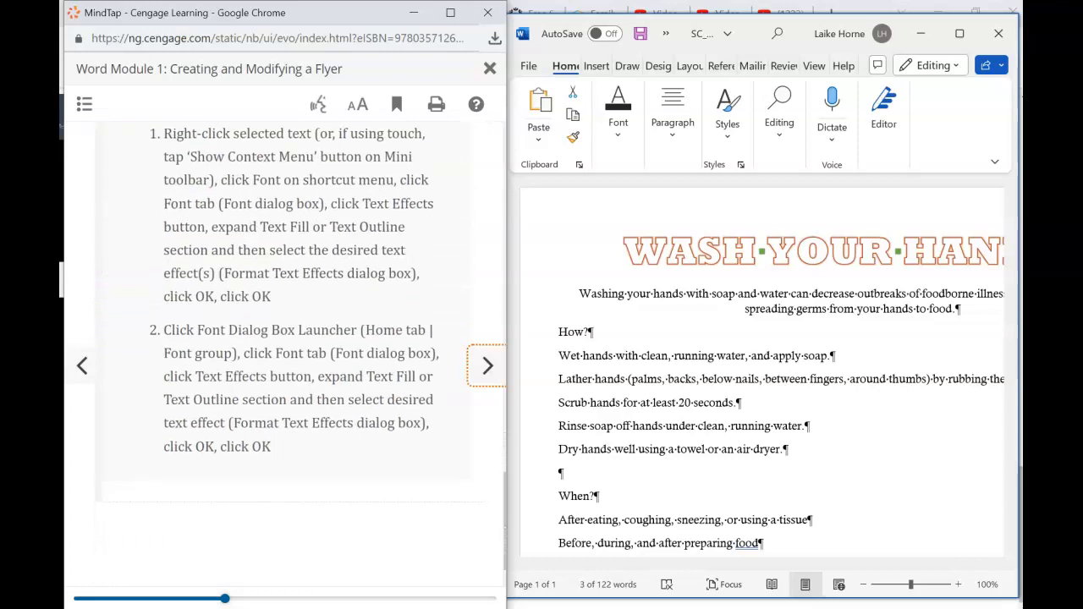
click(487, 368)
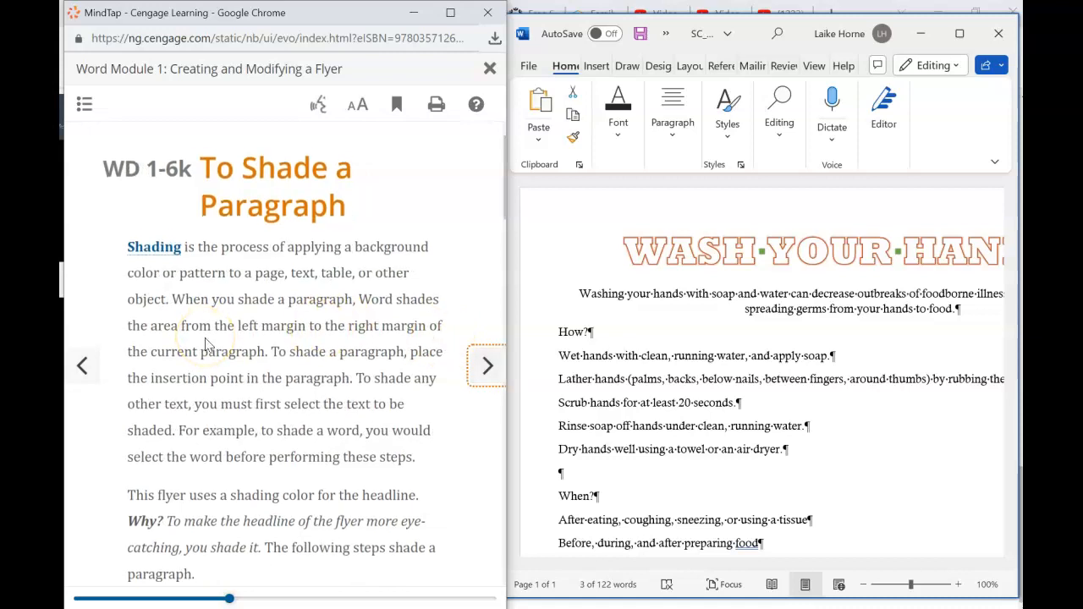
- Scroll the 'To Shade a Paragraph' lesson to step 1 and Figure 1–49
scroll(206, 344, down, 1)
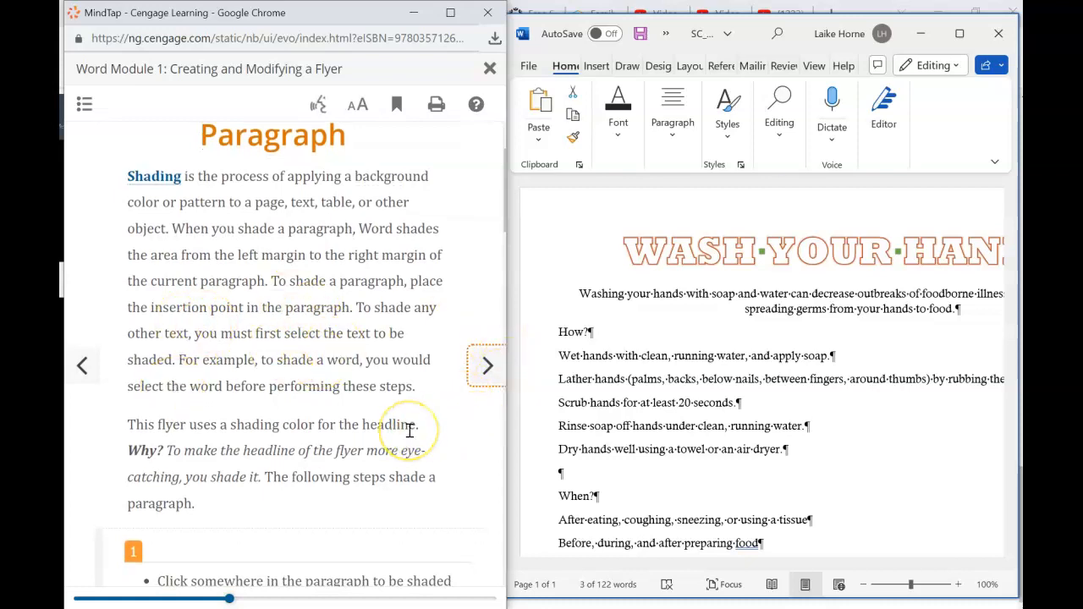
scroll(409, 430, down, 2)
scroll(410, 437, down, 4)
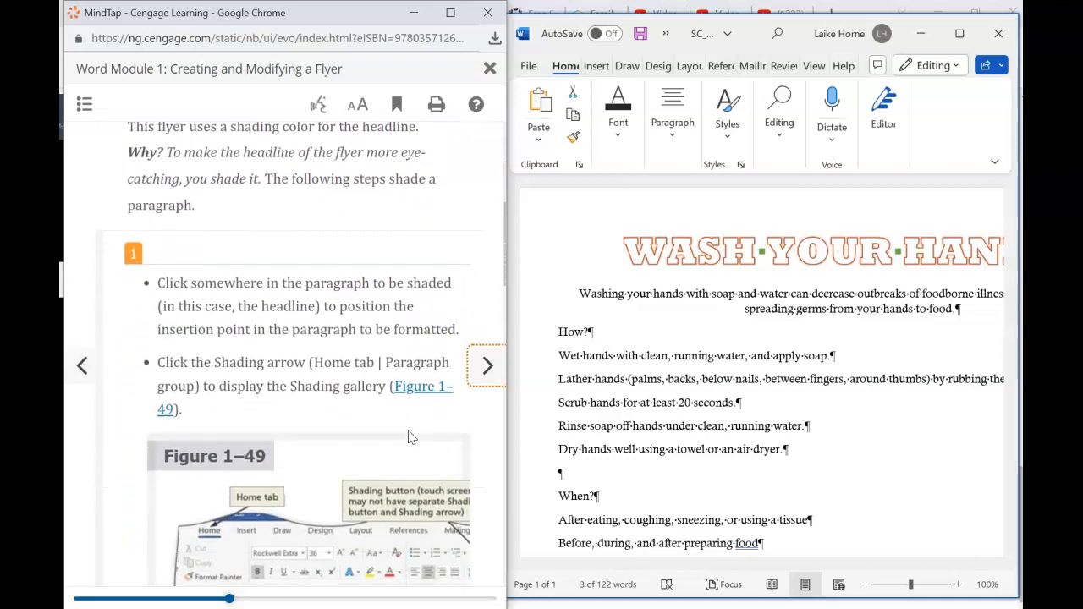
scroll(409, 436, down, 2)
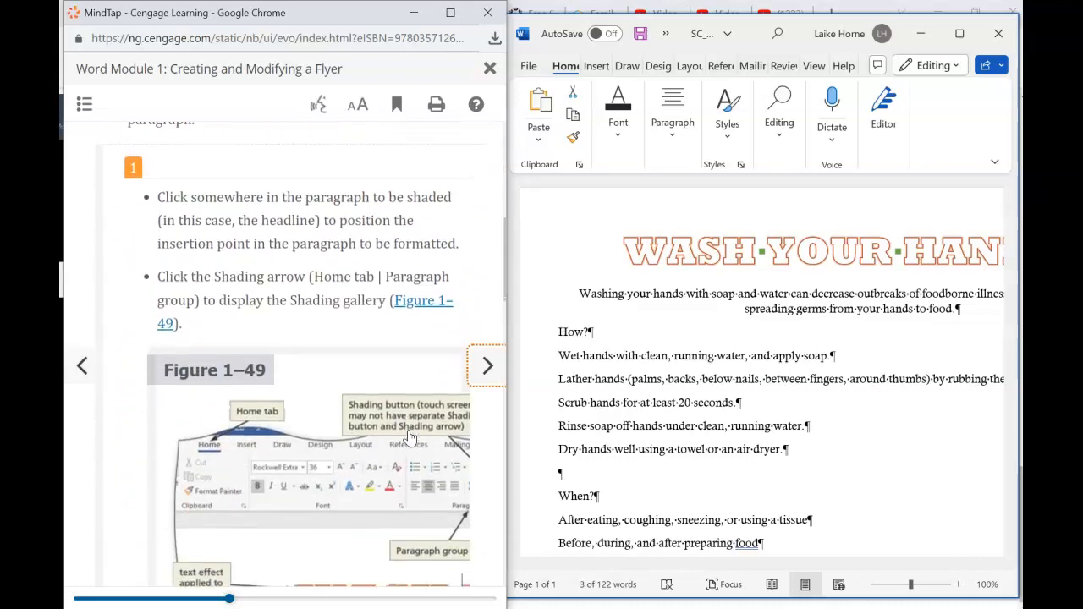
scroll(409, 436, down, 2)
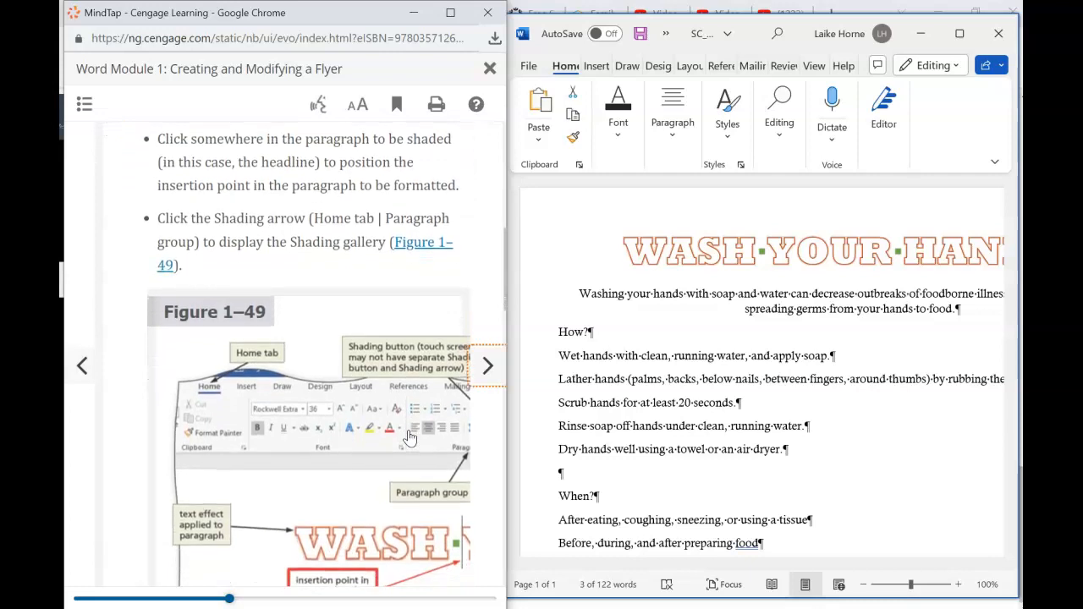
scroll(409, 436, up, 1)
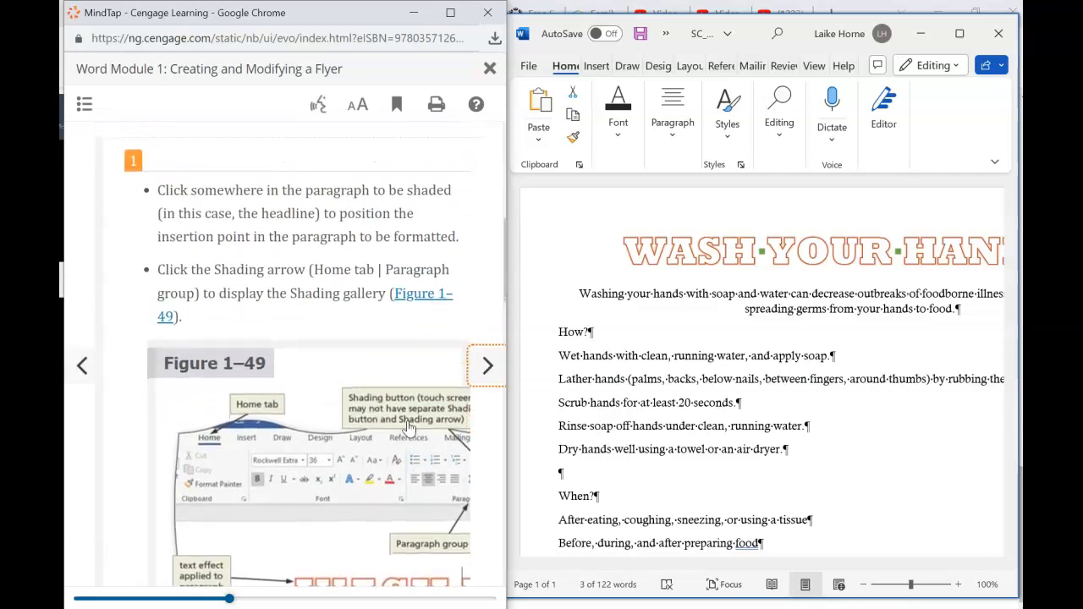
scroll(409, 427, up, 1)
scroll(408, 425, down, 3)
scroll(408, 423, up, 1)
scroll(409, 423, down, 2)
scroll(408, 423, up, 2)
scroll(409, 423, up, 1)
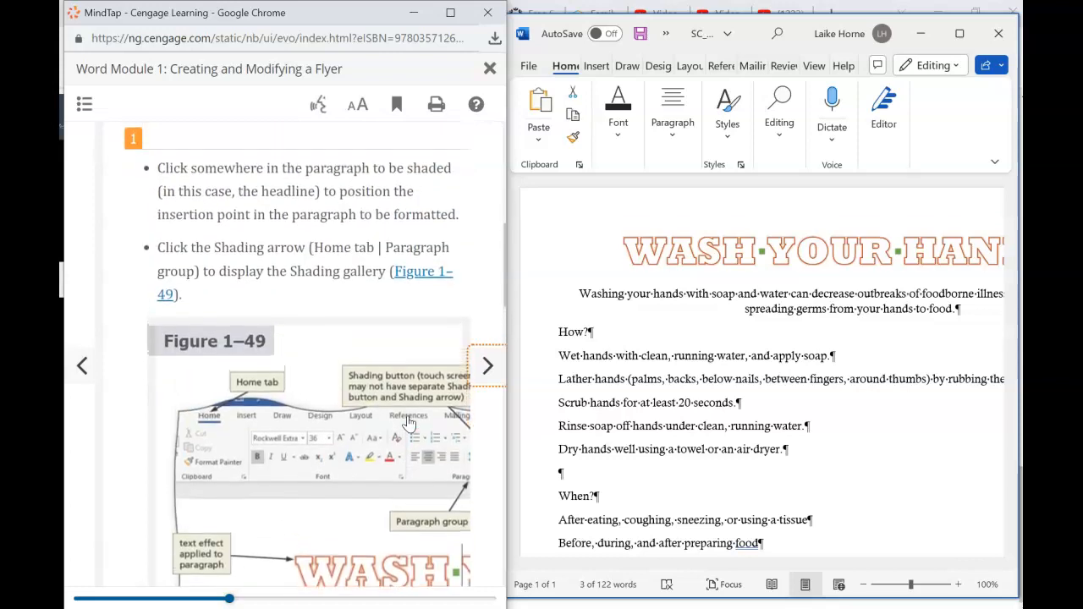
click(539, 254)
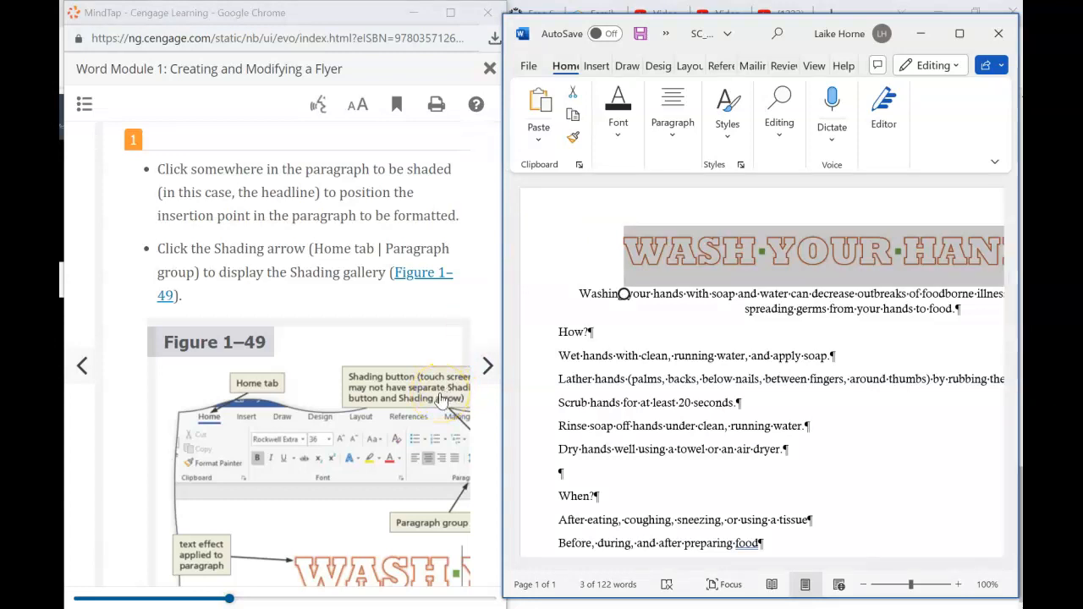
scroll(440, 399, down, 3)
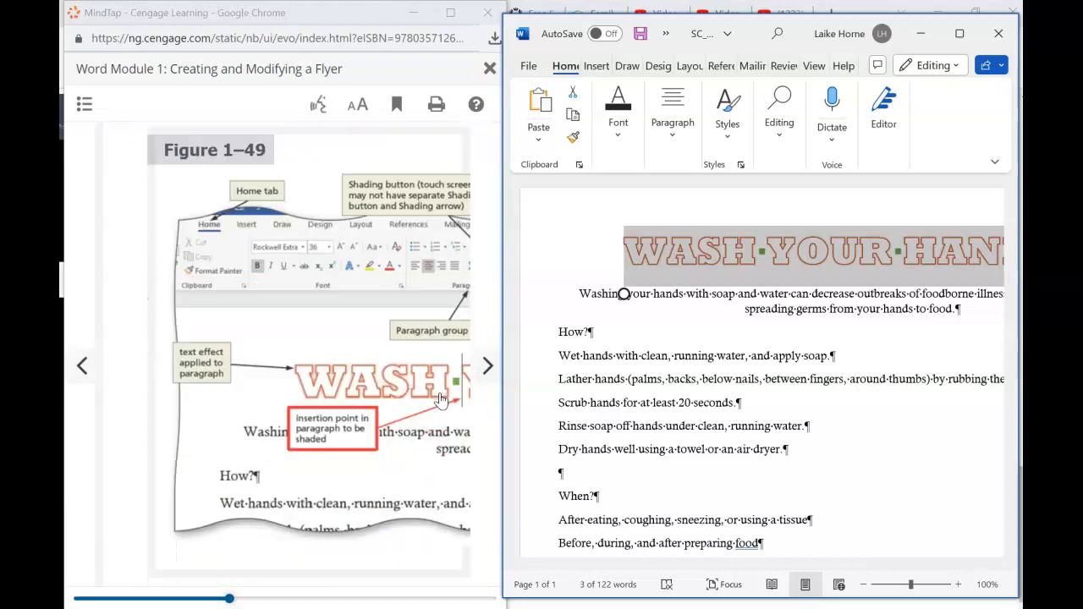
scroll(440, 400, down, 1)
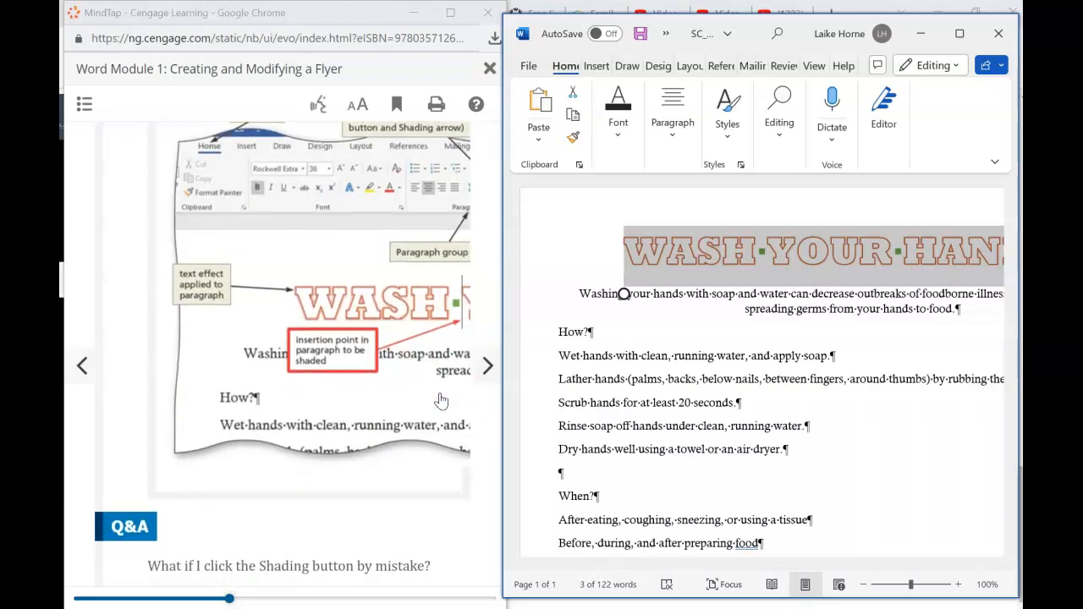
scroll(440, 399, down, 2)
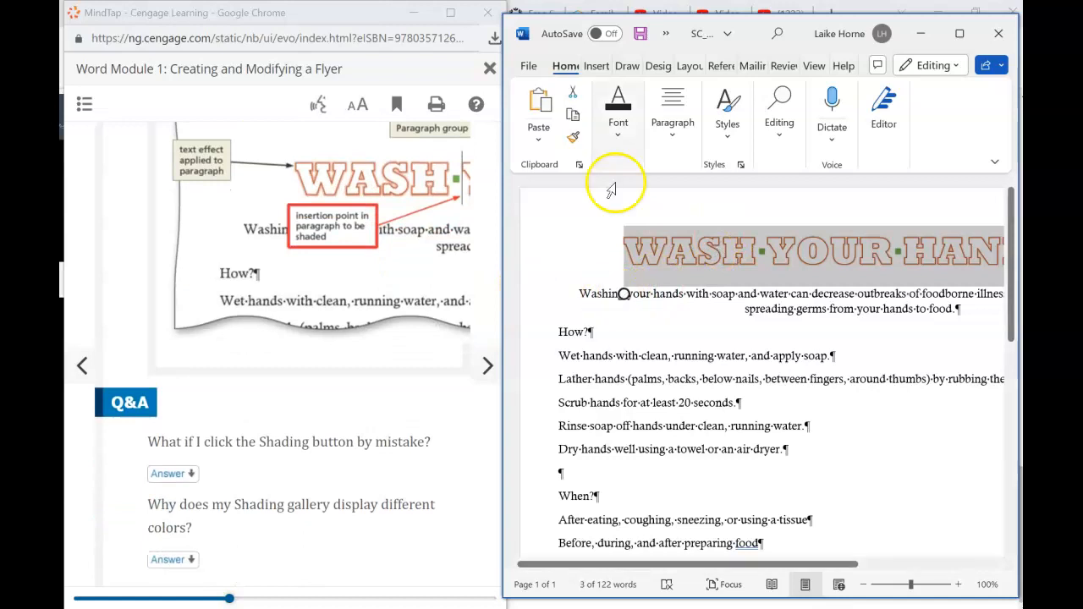
click(617, 140)
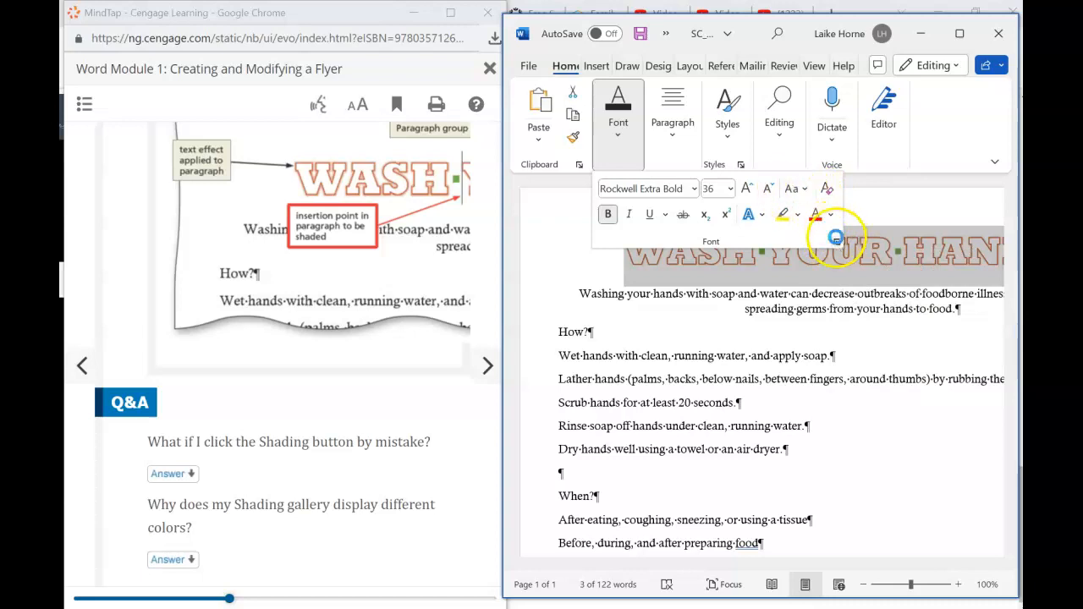
click(835, 239)
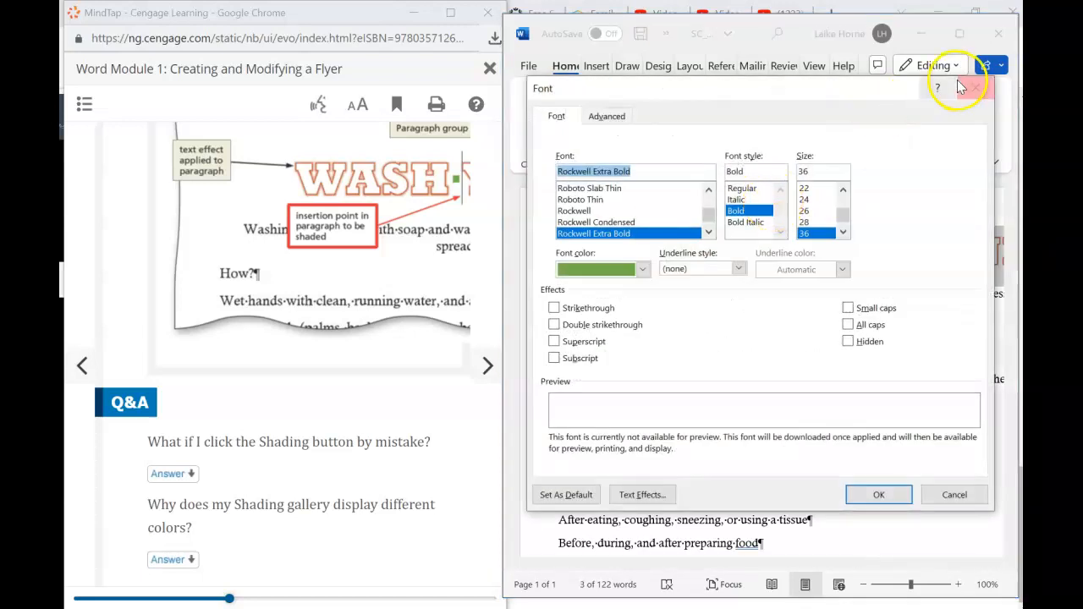
click(975, 88)
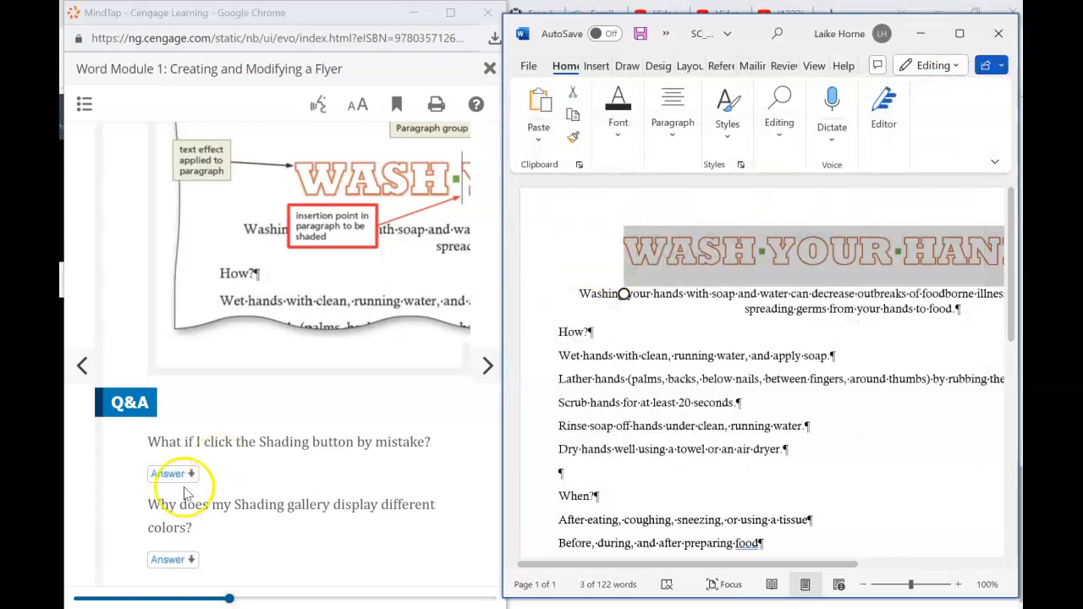
scroll(185, 492, up, 4)
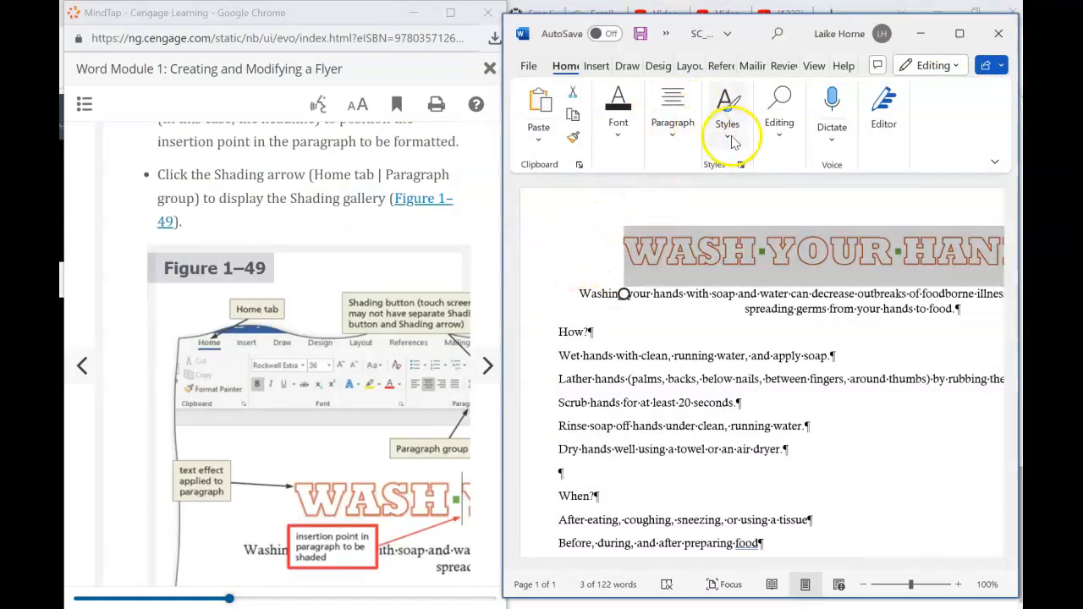
click(620, 139)
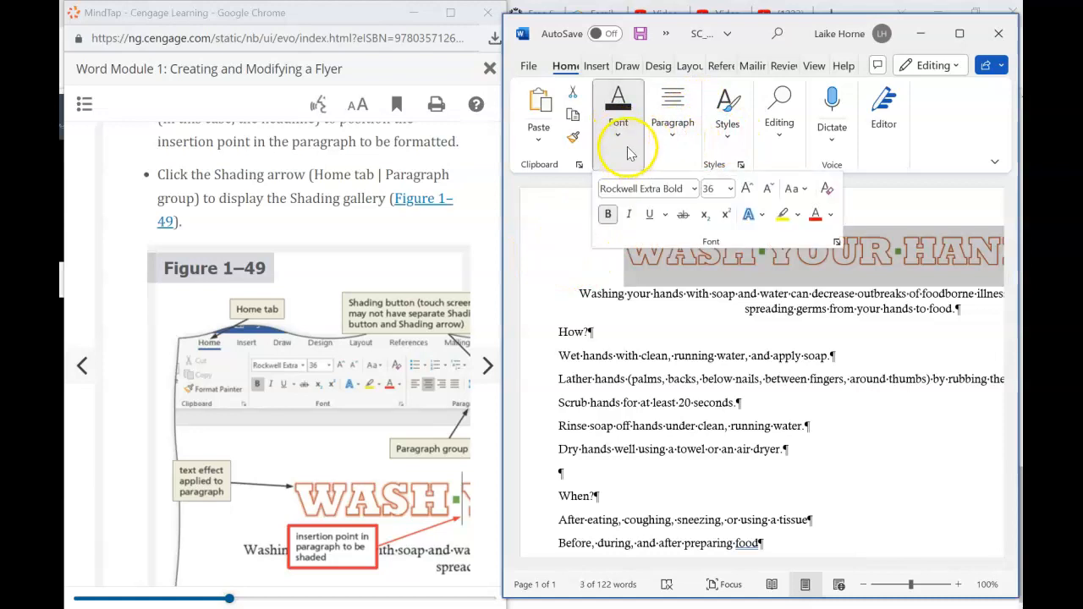
click(664, 137)
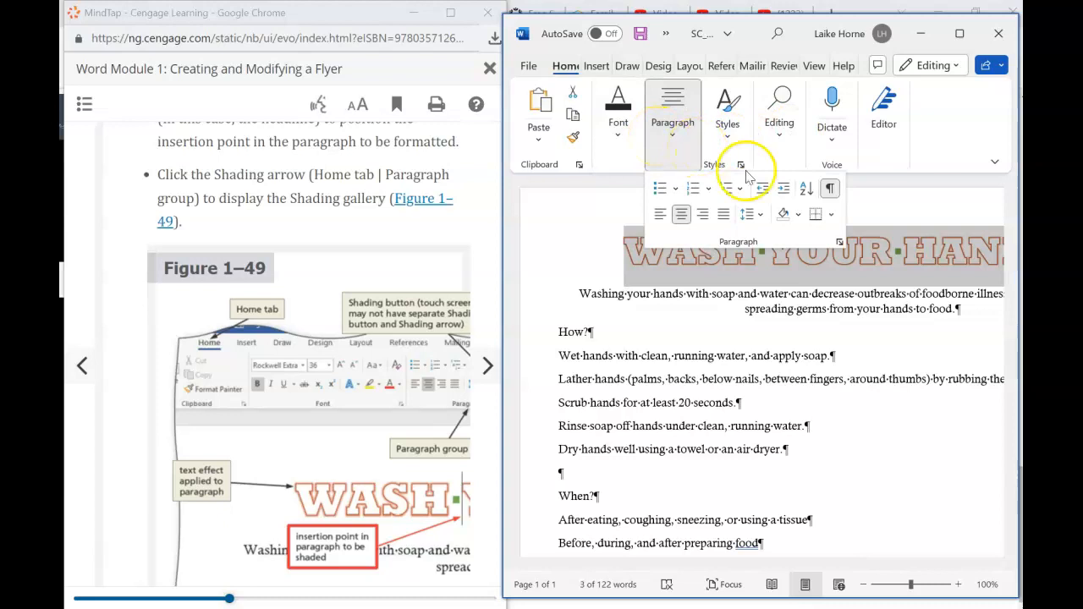
click(686, 252)
scroll(282, 356, down, 5)
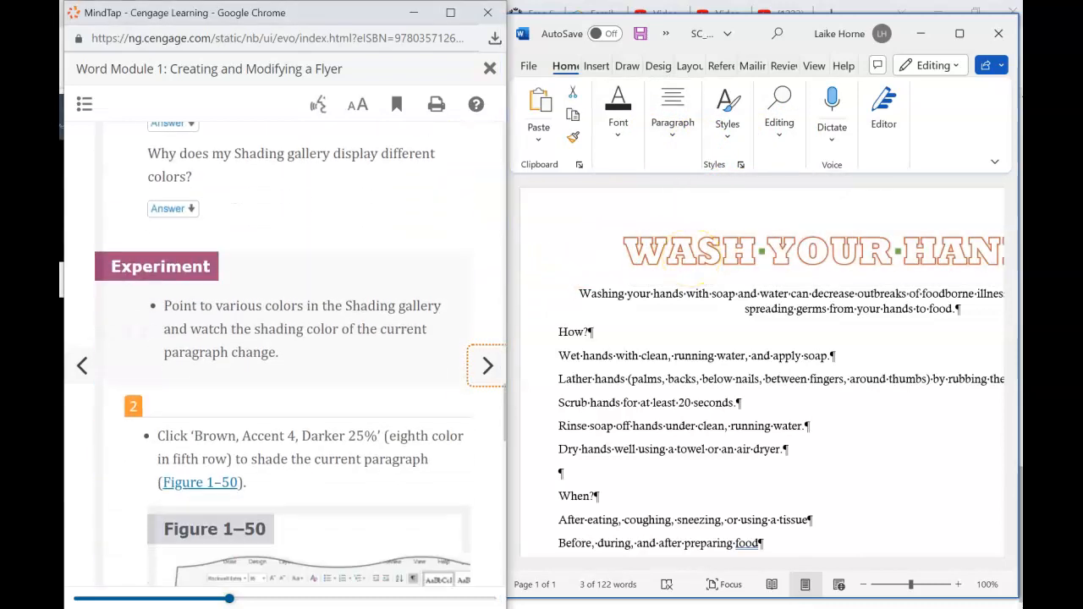
scroll(283, 356, down, 1)
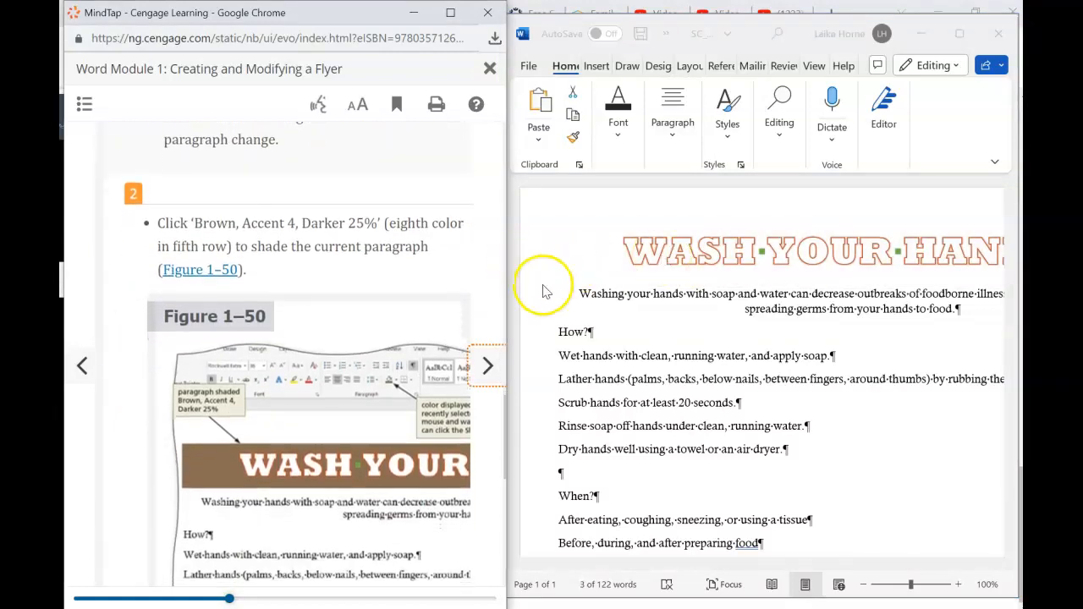
- Shade the headline paragraph Brown, Accent 4, Darker 25%
click(628, 267)
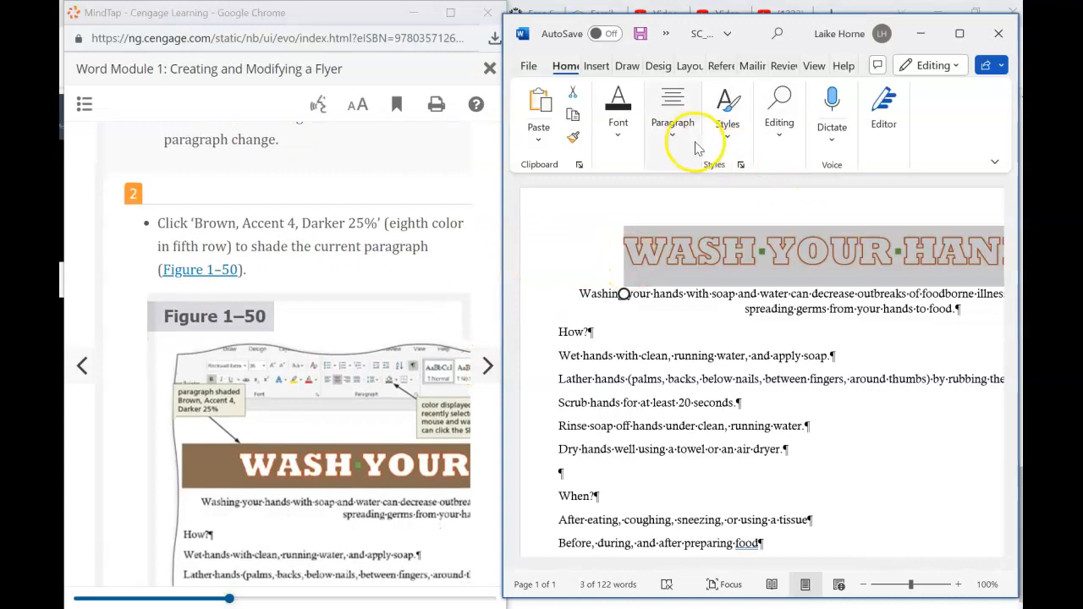
click(673, 127)
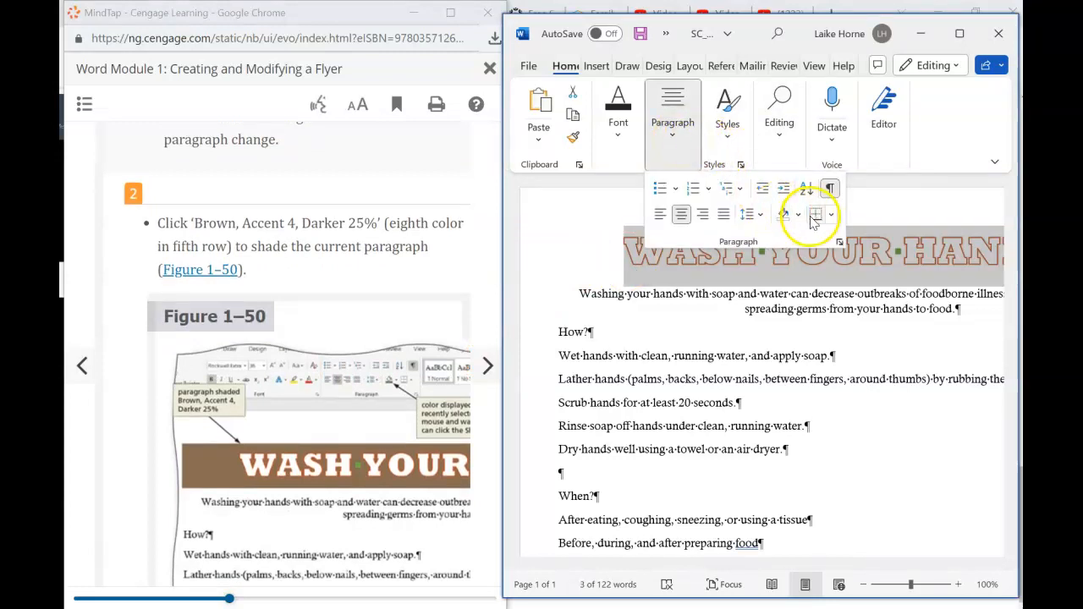
click(798, 215)
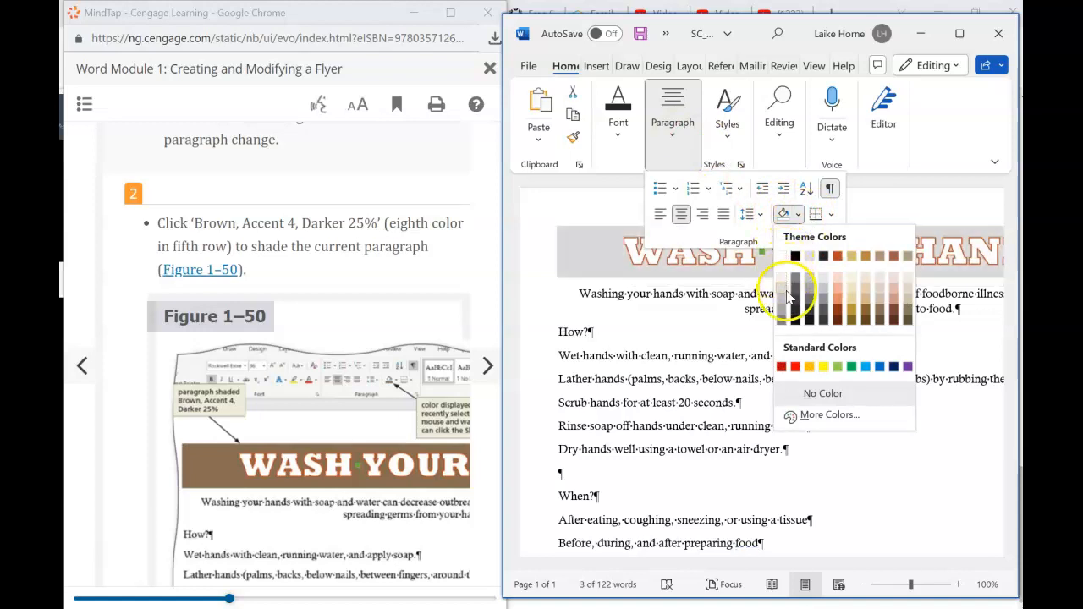
click(883, 318)
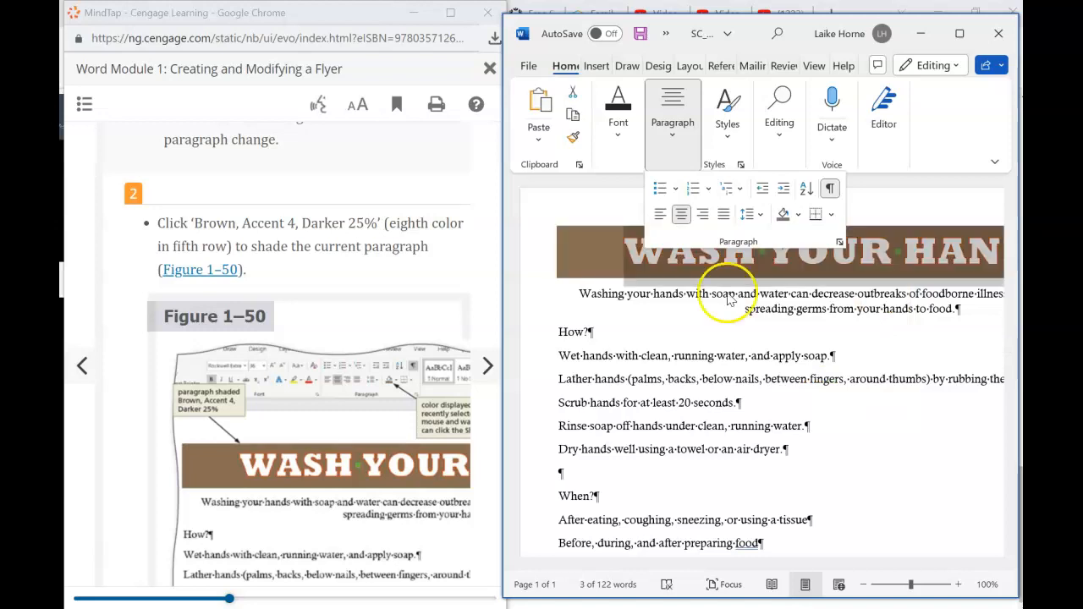
click(445, 249)
drag(503, 426, 486, 552)
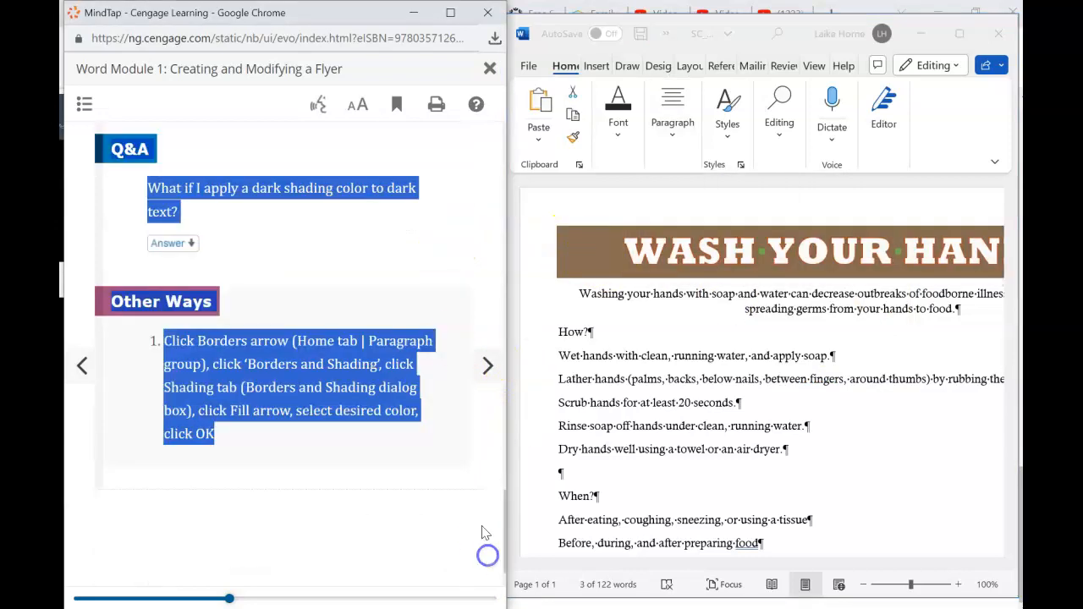
- Clear the stray tutorial selection and advance to the next lesson step
click(342, 260)
click(482, 369)
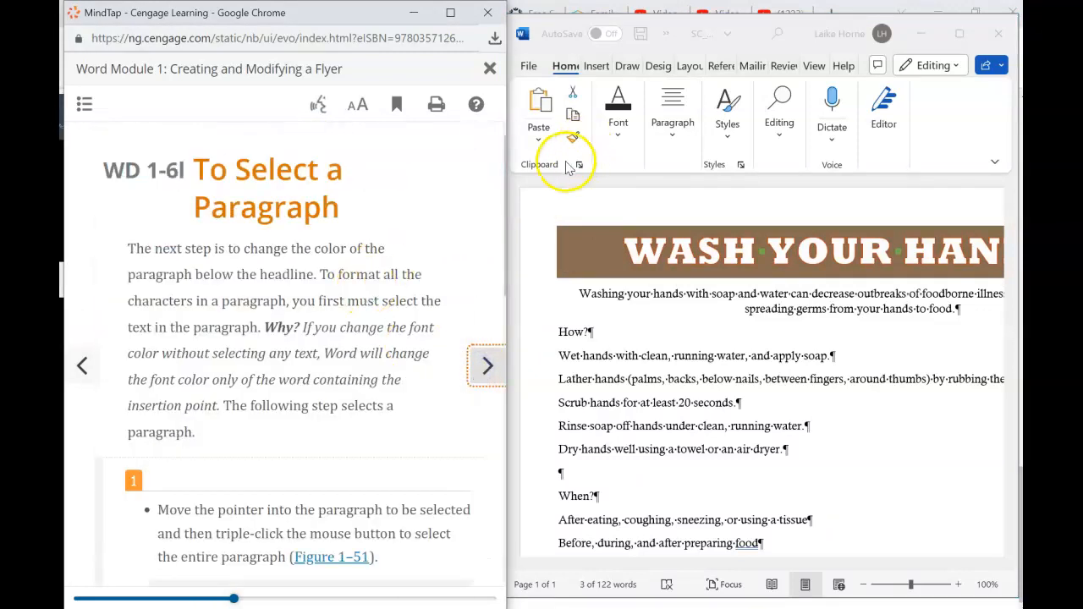
scroll(503, 196, down, 3)
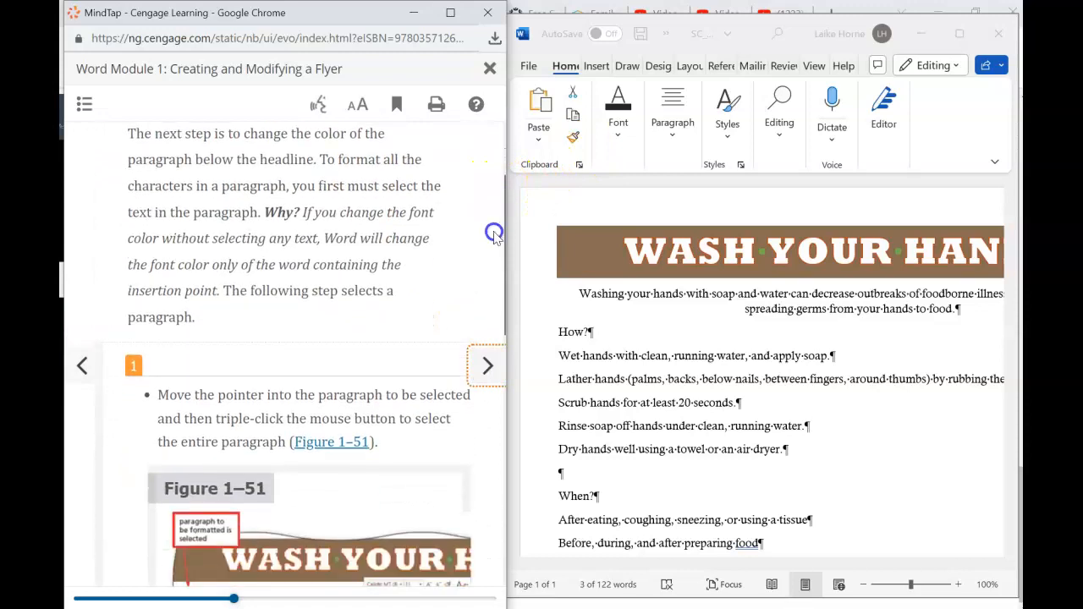
- Select the whole two-line 'Washing your hands…' paragraph below the headline
click(533, 300)
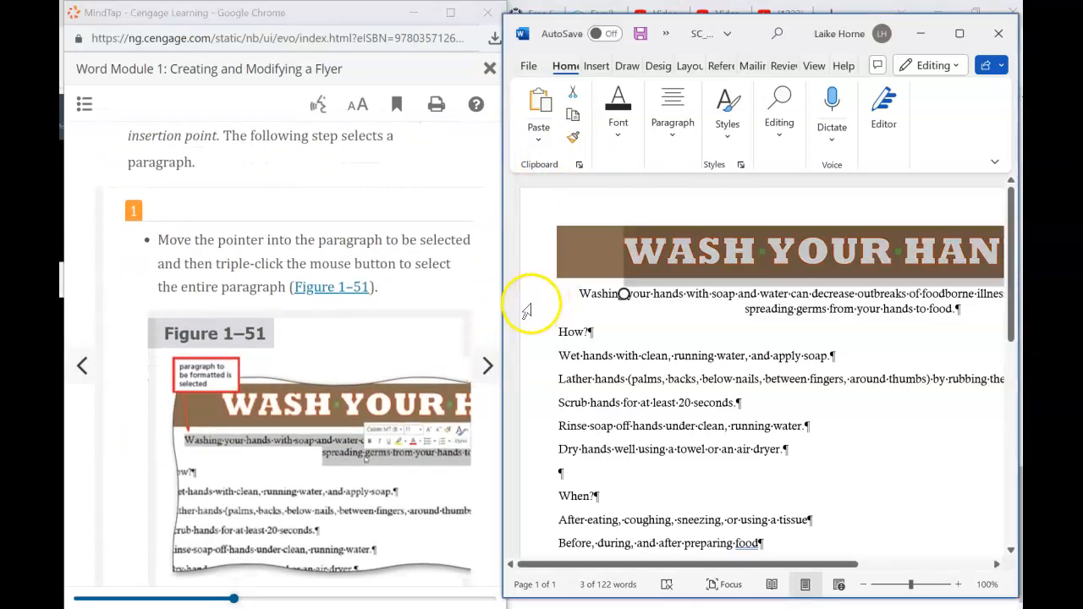
click(528, 307)
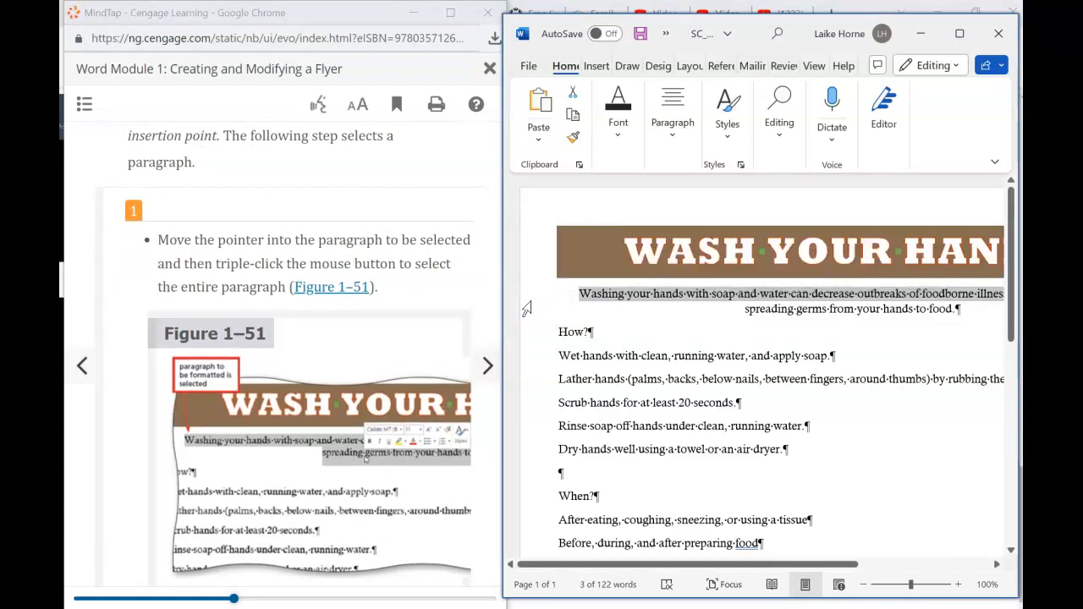
double_click(528, 323)
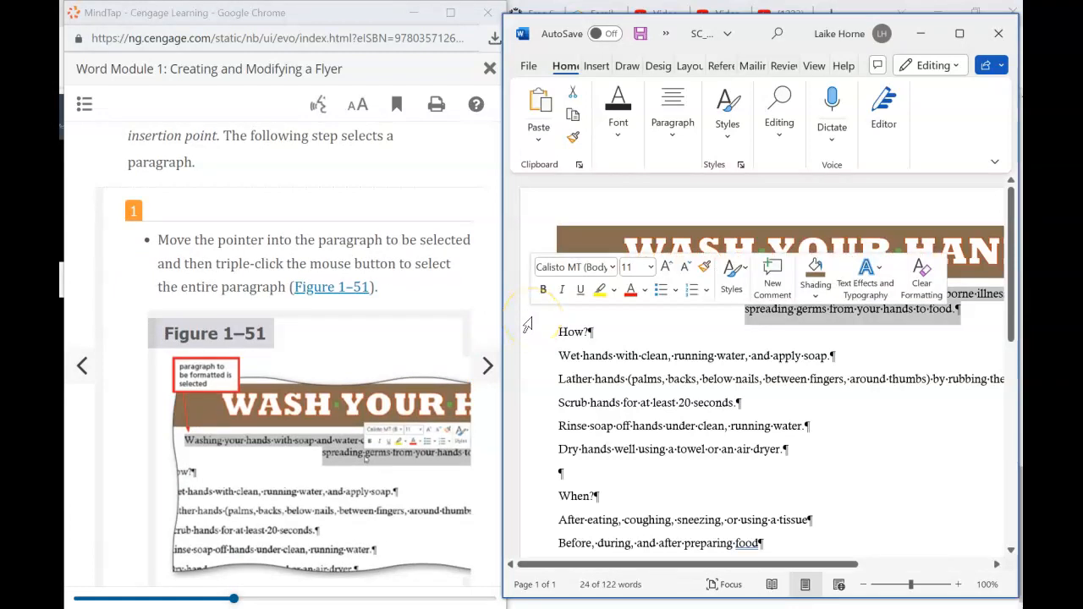
- Advance the tutorial to the next lesson card on font colour
click(433, 436)
scroll(432, 427, down, 1)
scroll(431, 427, down, 5)
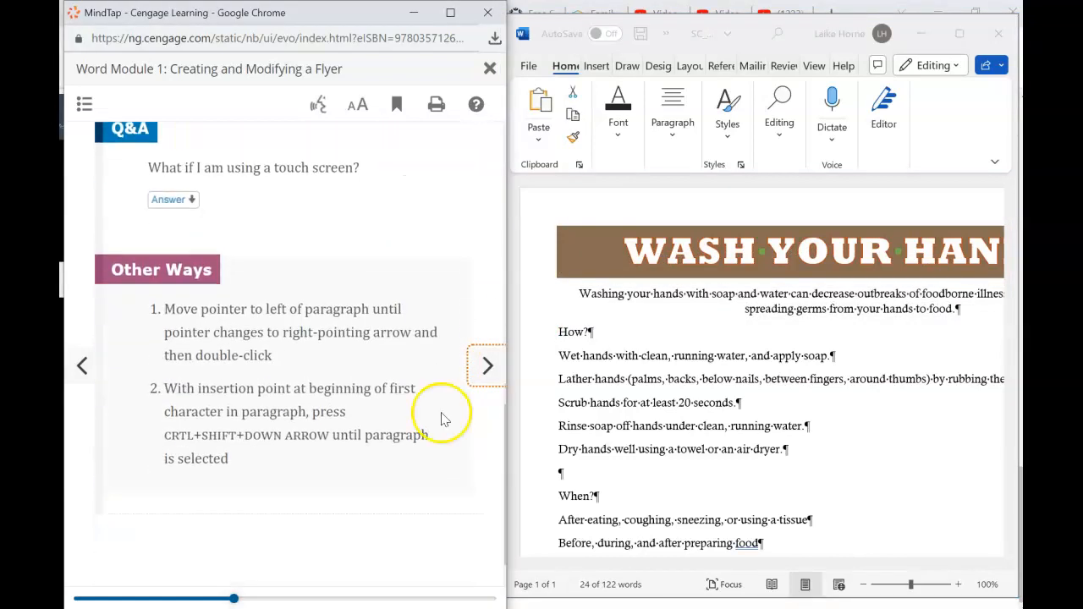
click(488, 366)
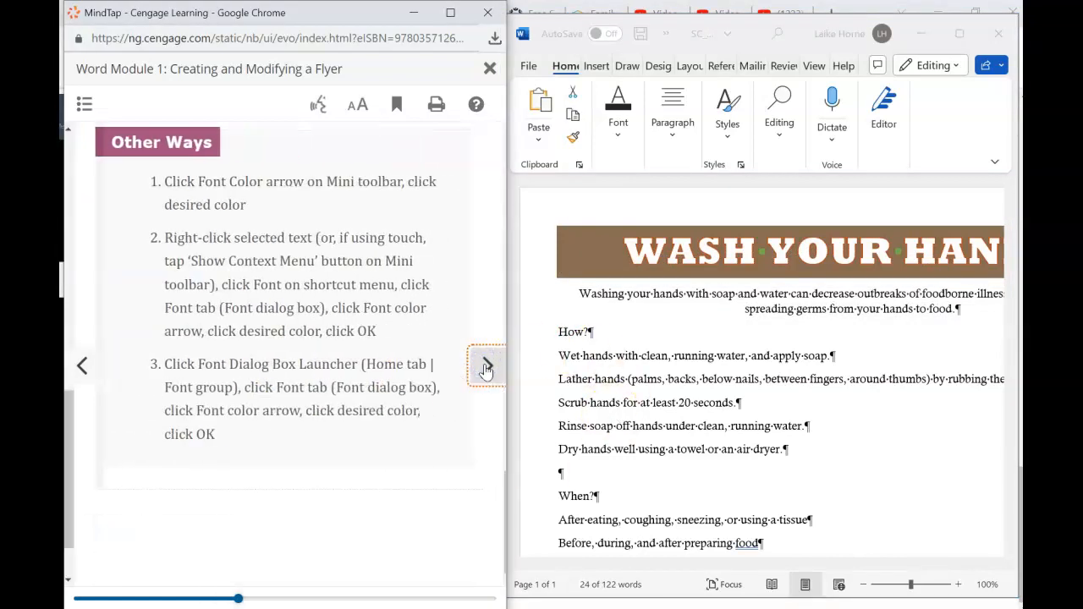
- Advance the tutorial to the font colour lesson and scroll through its steps
click(487, 368)
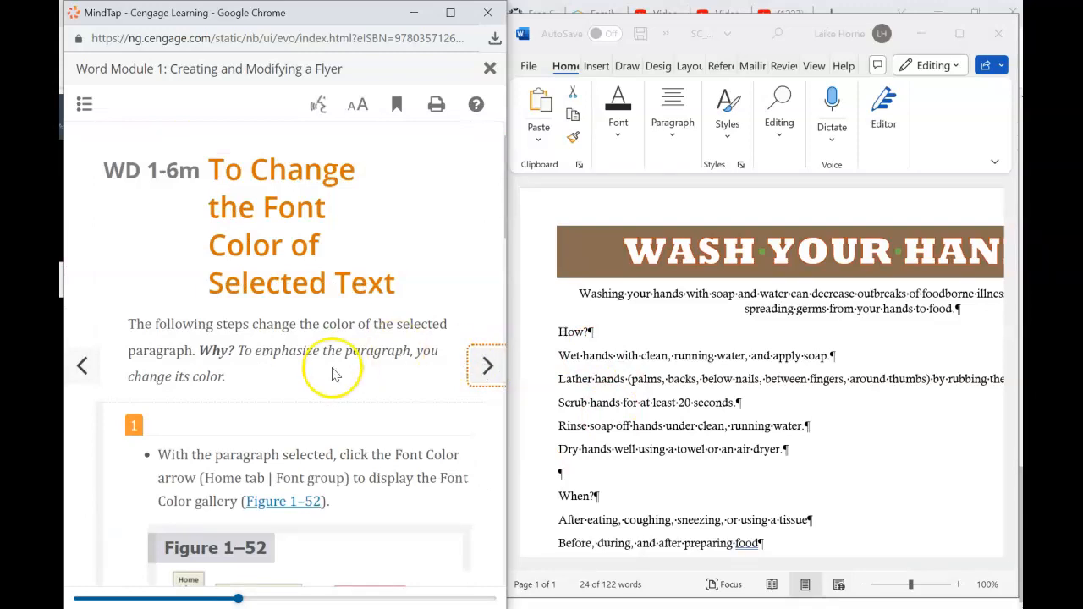
scroll(333, 372, down, 2)
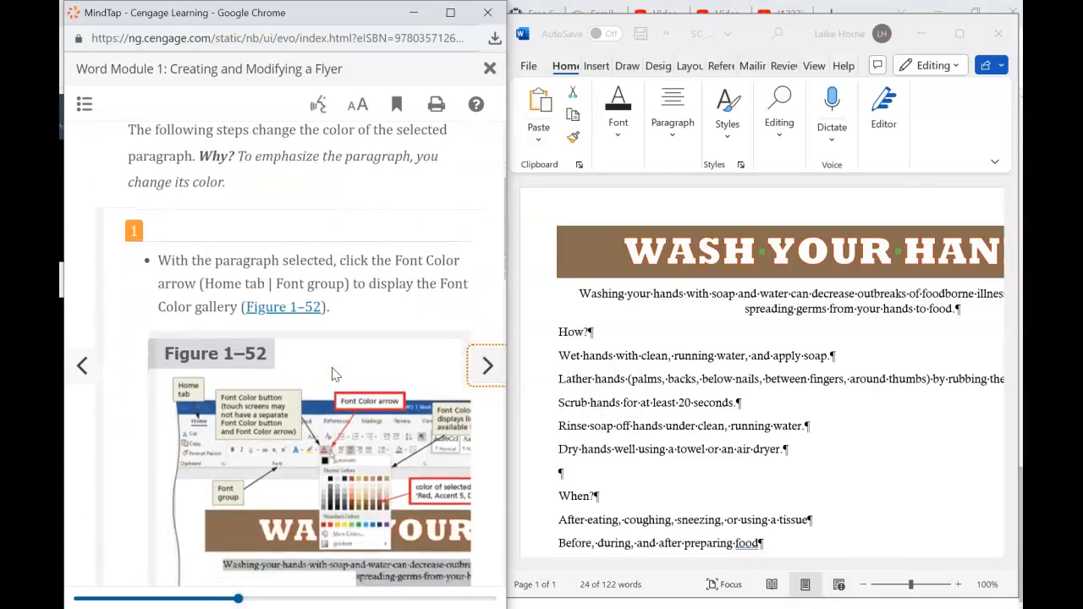
scroll(333, 374, down, 2)
scroll(335, 373, down, 3)
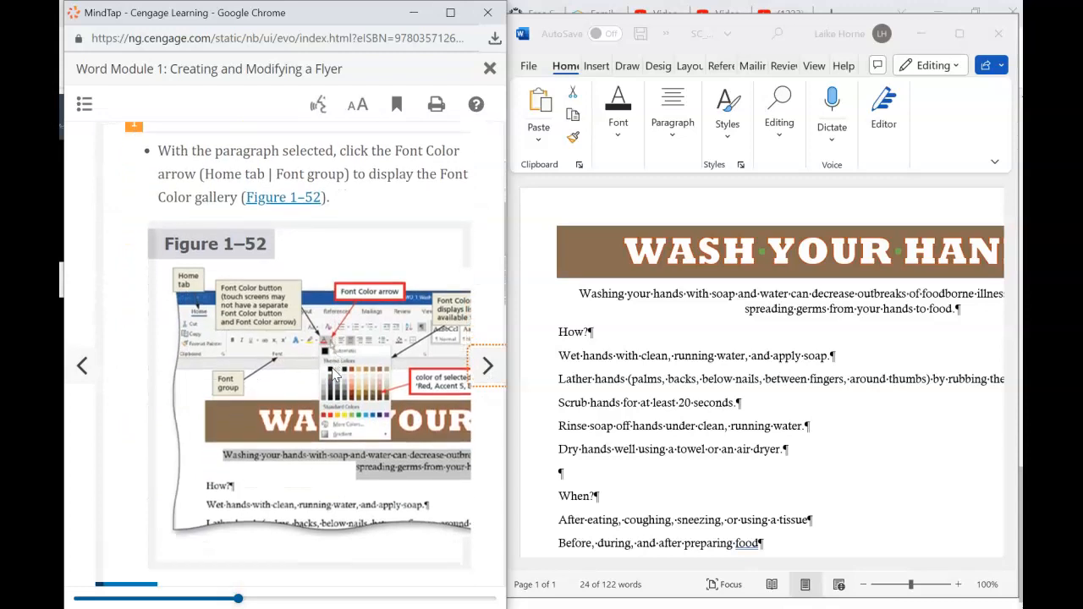
scroll(333, 375, down, 3)
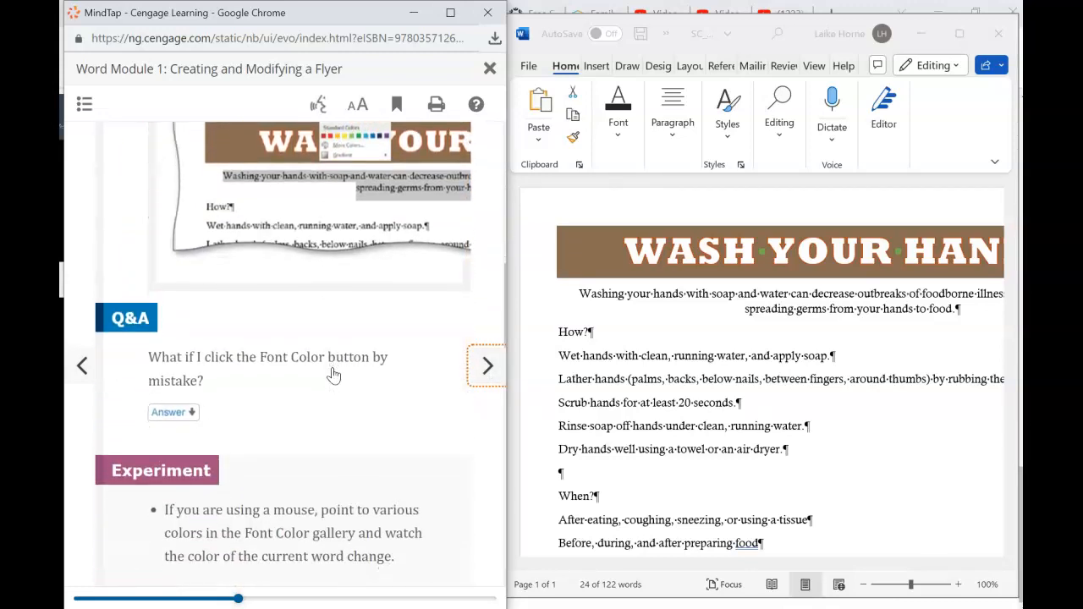
scroll(333, 375, down, 2)
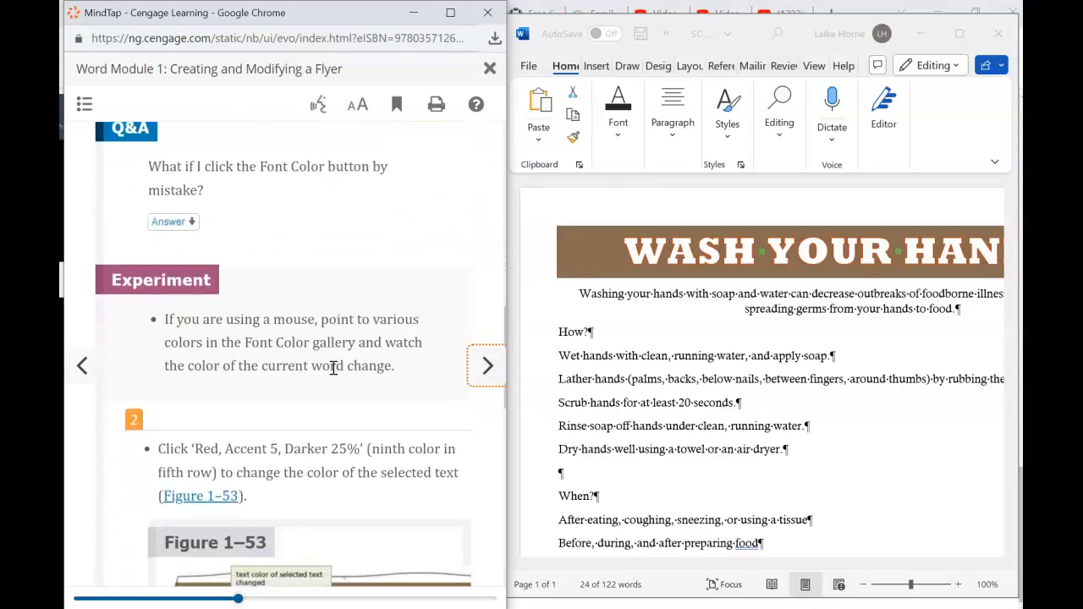
click(125, 304)
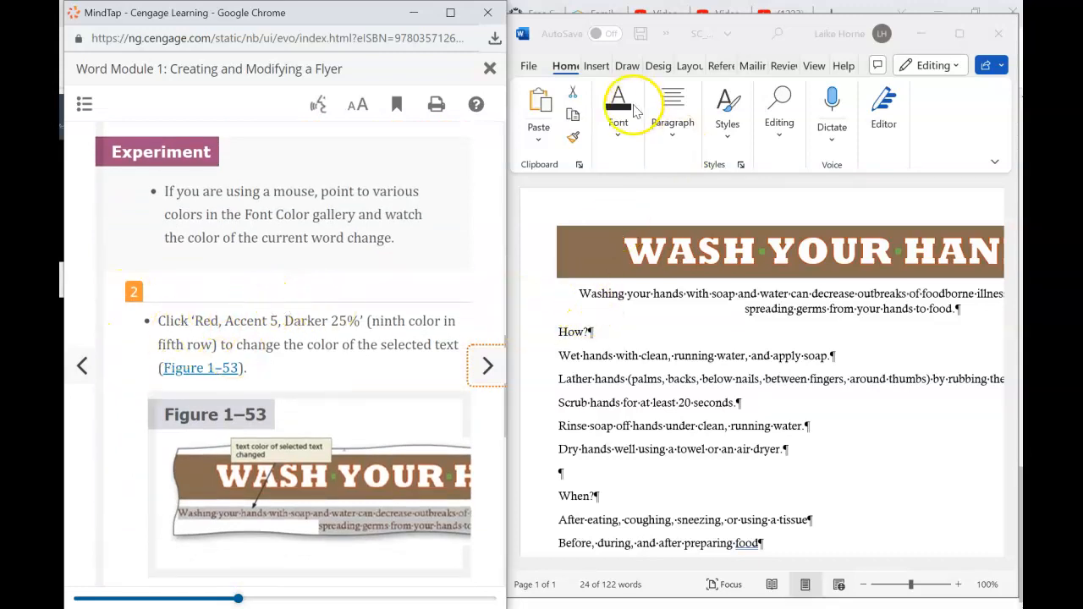
- Colour the 'Washing your hands…' subtitle Red, Accent 5, Darker 25%
click(619, 139)
click(619, 138)
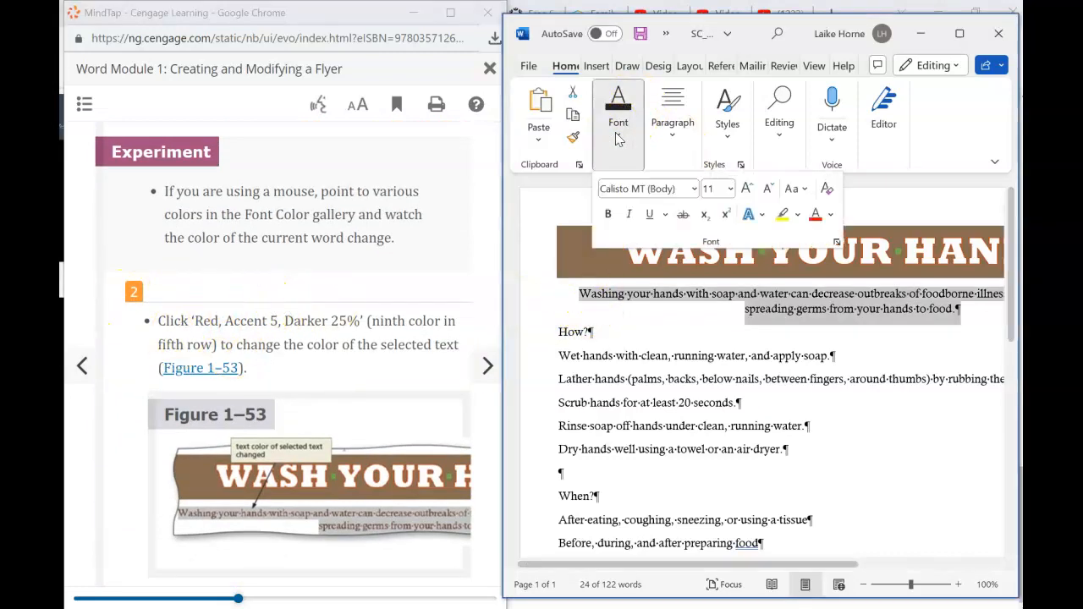
click(832, 216)
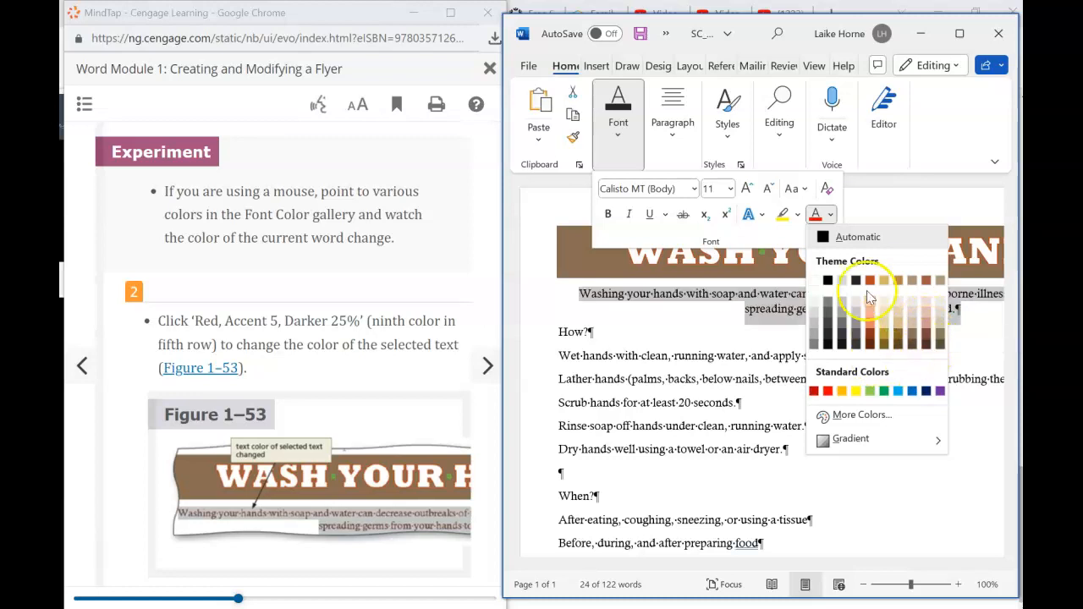
click(928, 339)
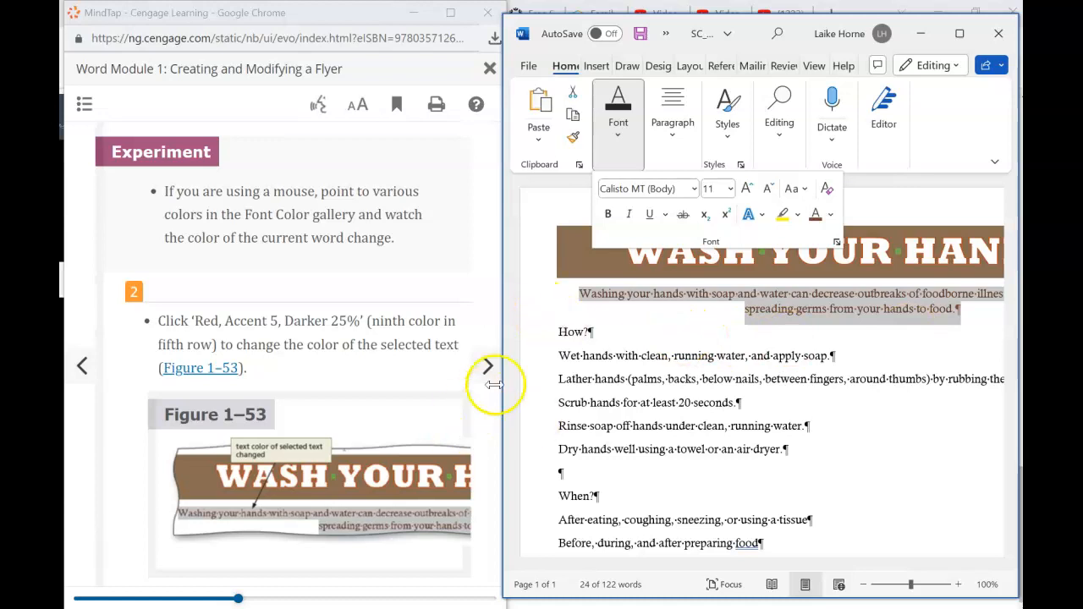
- Advance the tutorial to the 22-point font size lesson and read through it
click(455, 455)
scroll(455, 455, down, 1)
scroll(455, 454, down, 5)
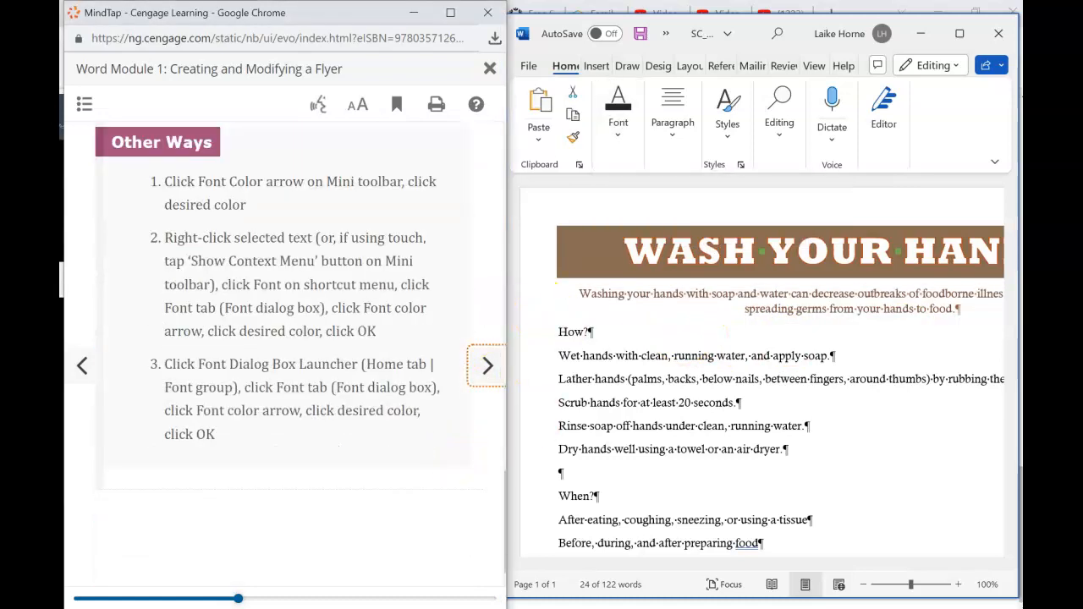
click(487, 365)
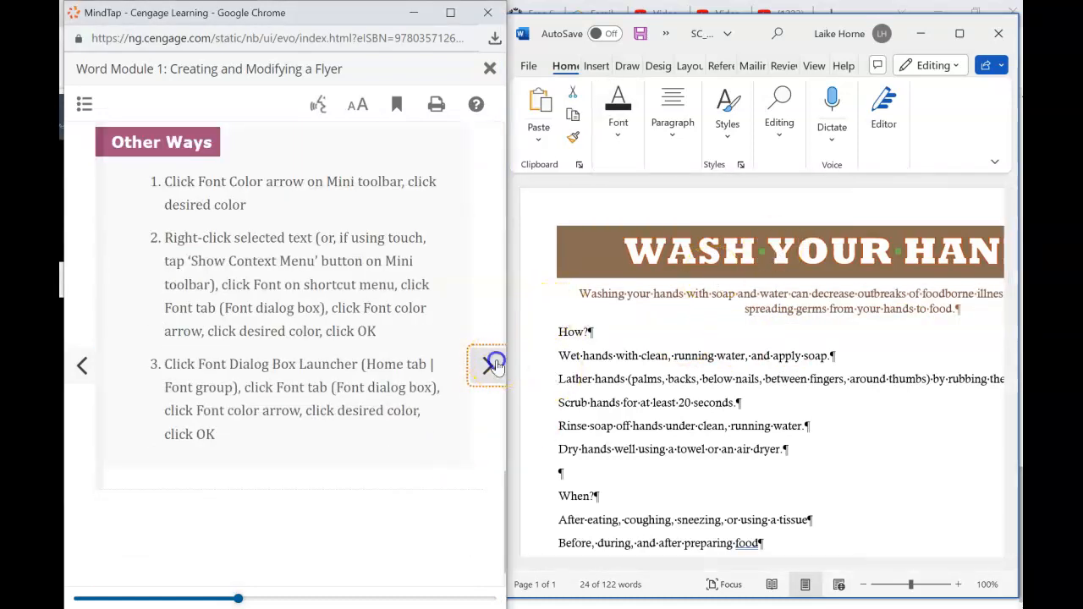
click(496, 366)
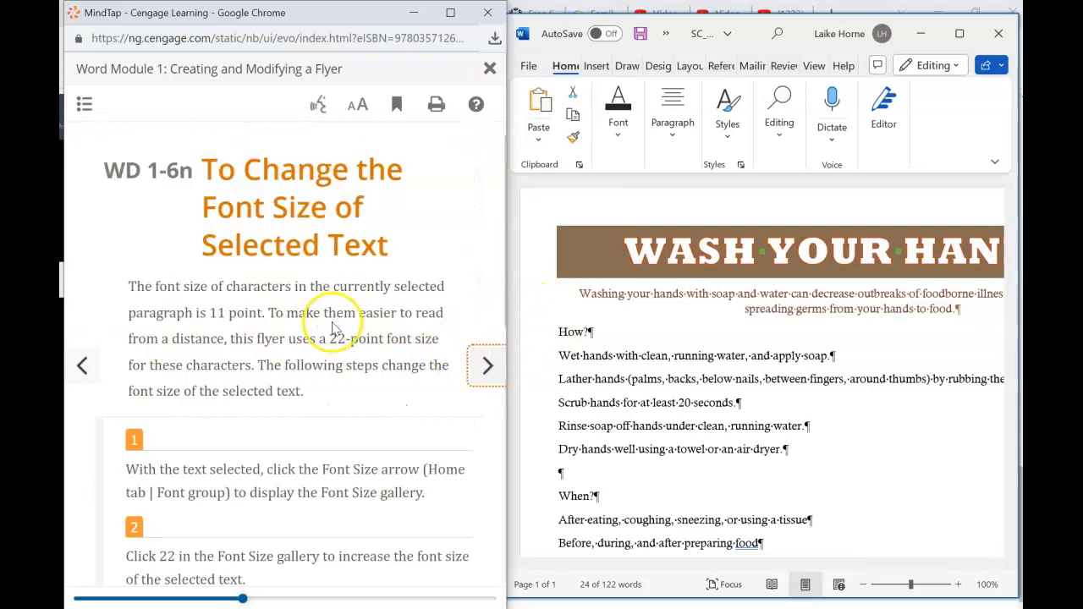
scroll(328, 327, down, 2)
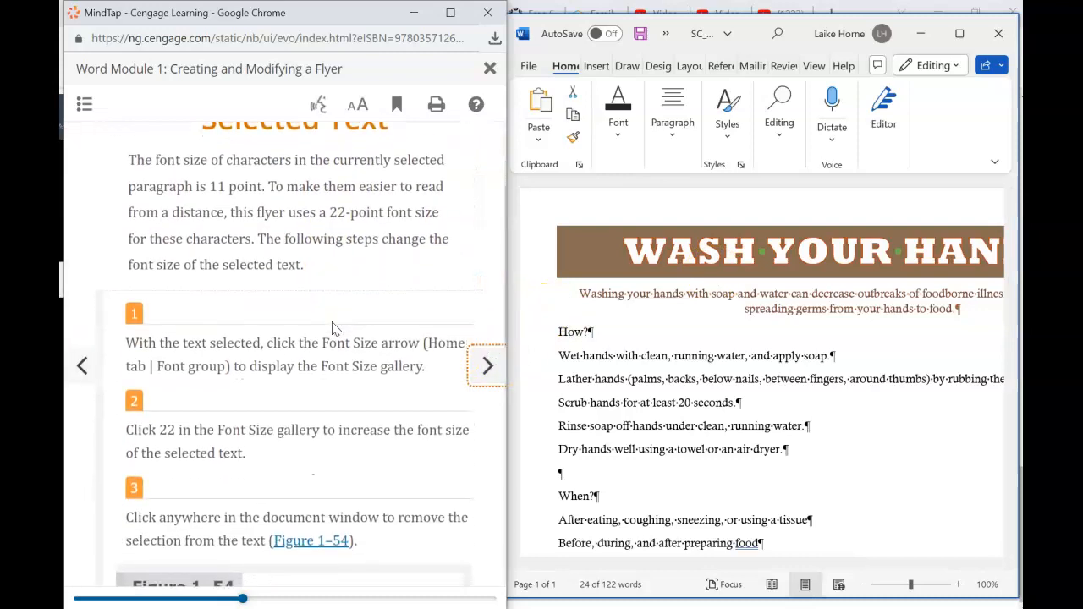
scroll(331, 328, down, 2)
scroll(332, 328, up, 2)
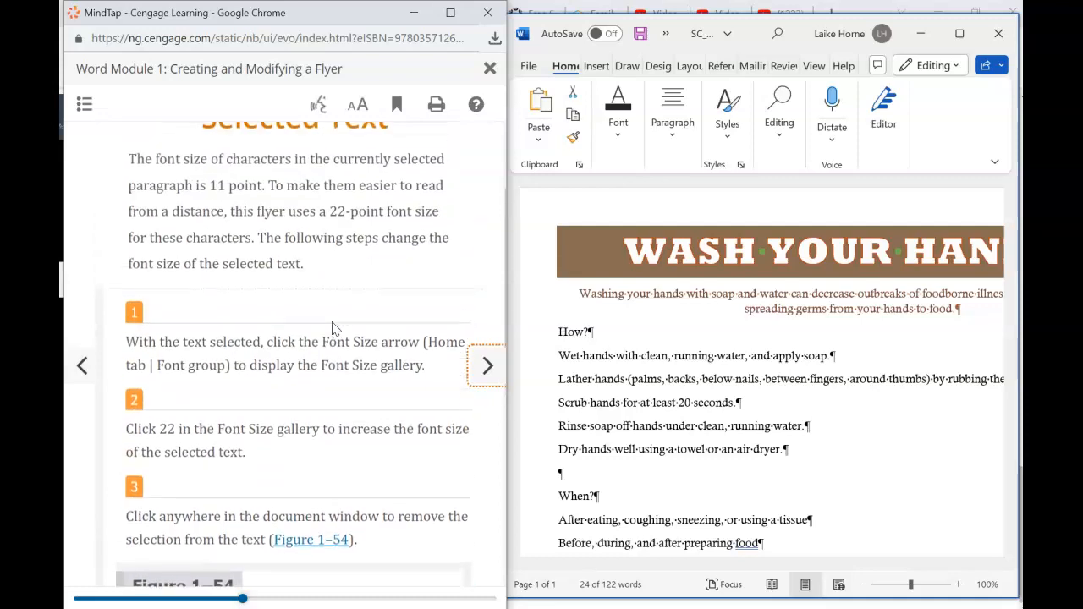
scroll(331, 328, up, 2)
scroll(332, 328, down, 1)
scroll(332, 328, down, 1)
scroll(332, 329, up, 1)
scroll(331, 328, up, 1)
scroll(332, 329, down, 3)
scroll(333, 326, down, 2)
click(339, 300)
scroll(341, 305, up, 2)
scroll(339, 306, down, 5)
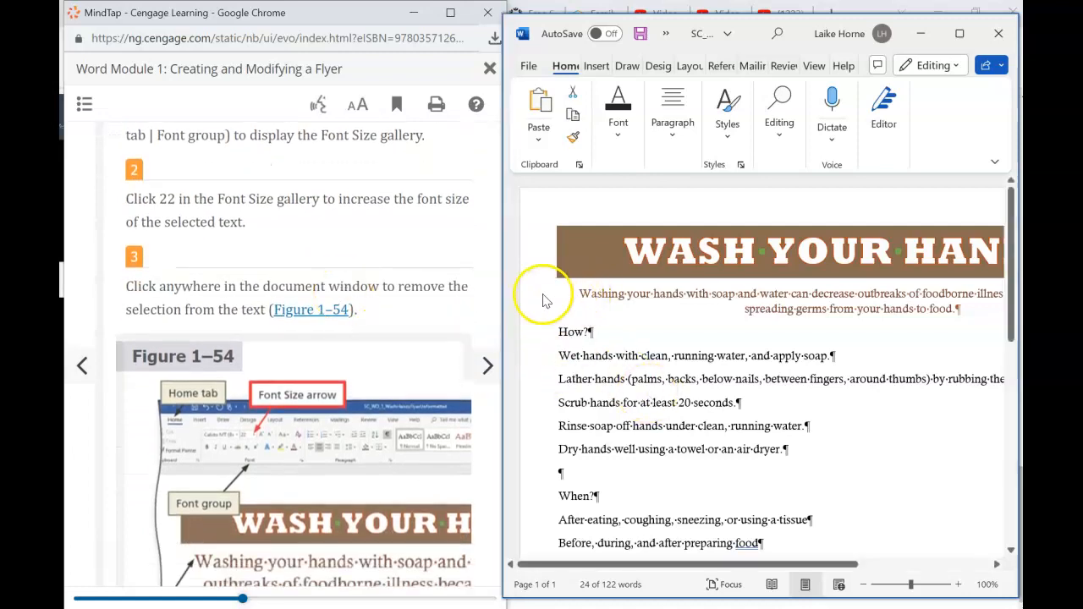
- Enlarge the 'Washing your hands…' subtitle to 22 point, then continue the tutorial
click(578, 300)
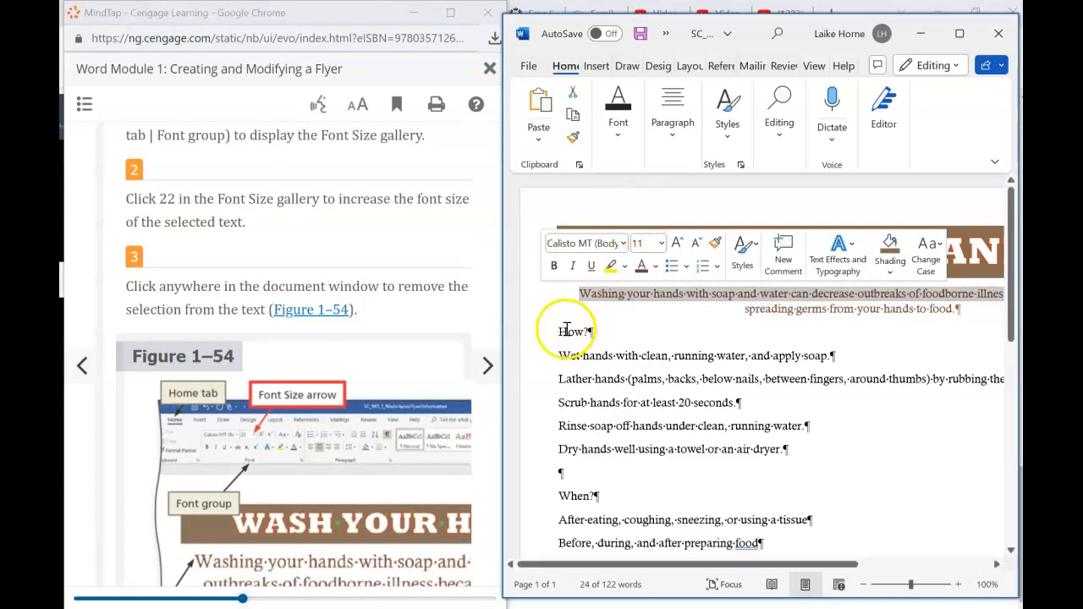
drag(529, 303, 499, 314)
click(622, 127)
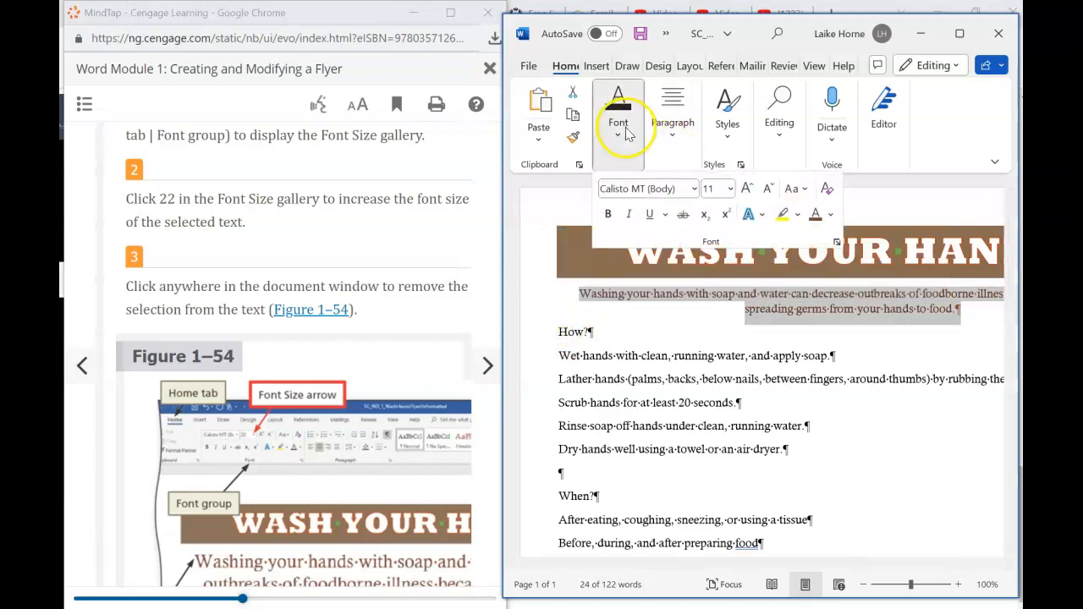
click(732, 189)
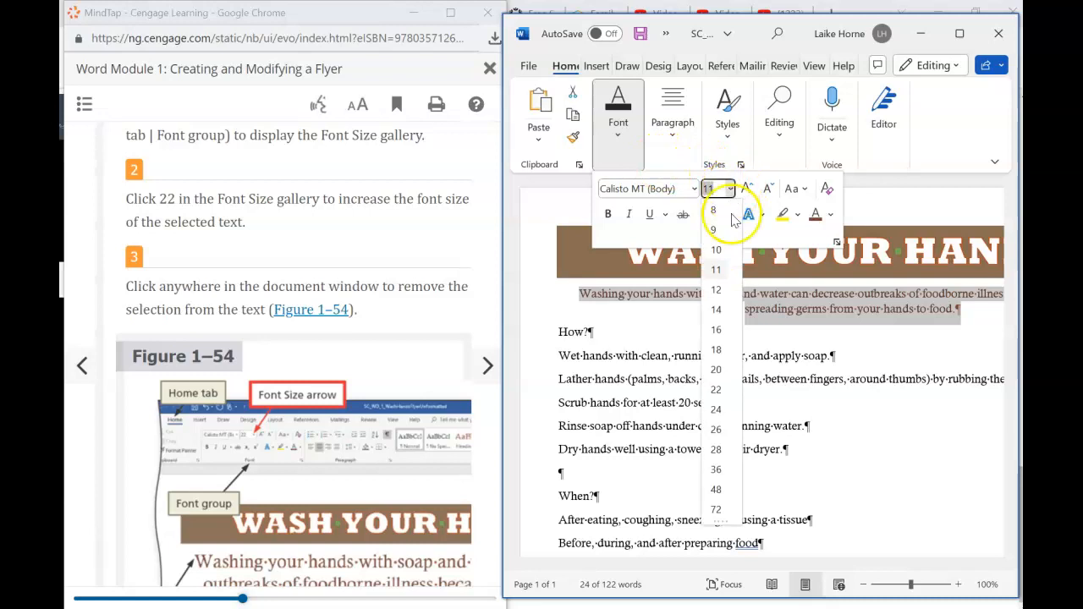
click(715, 392)
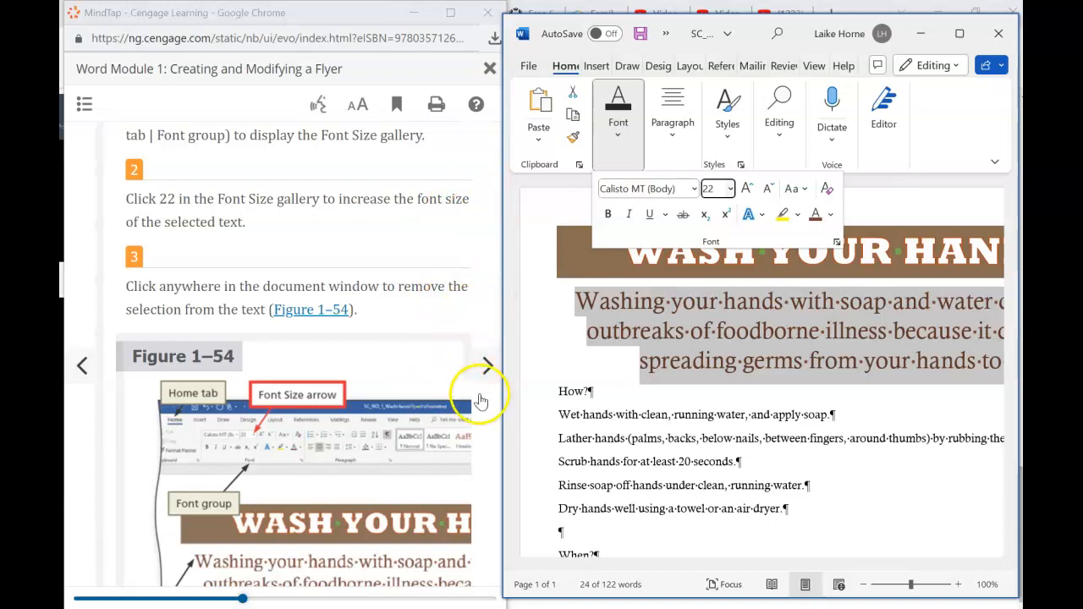
click(622, 436)
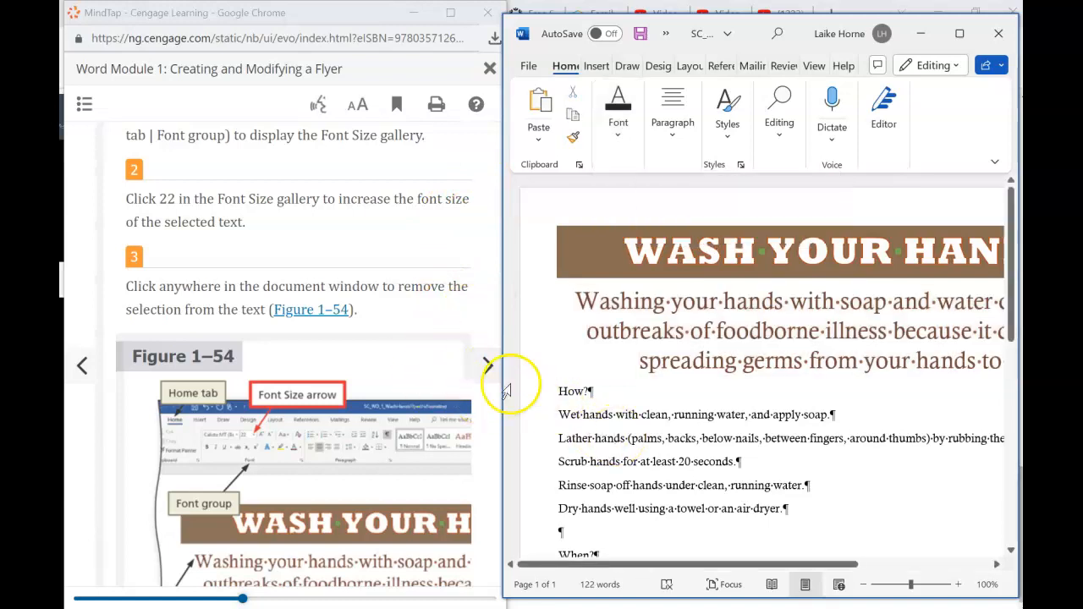
click(488, 375)
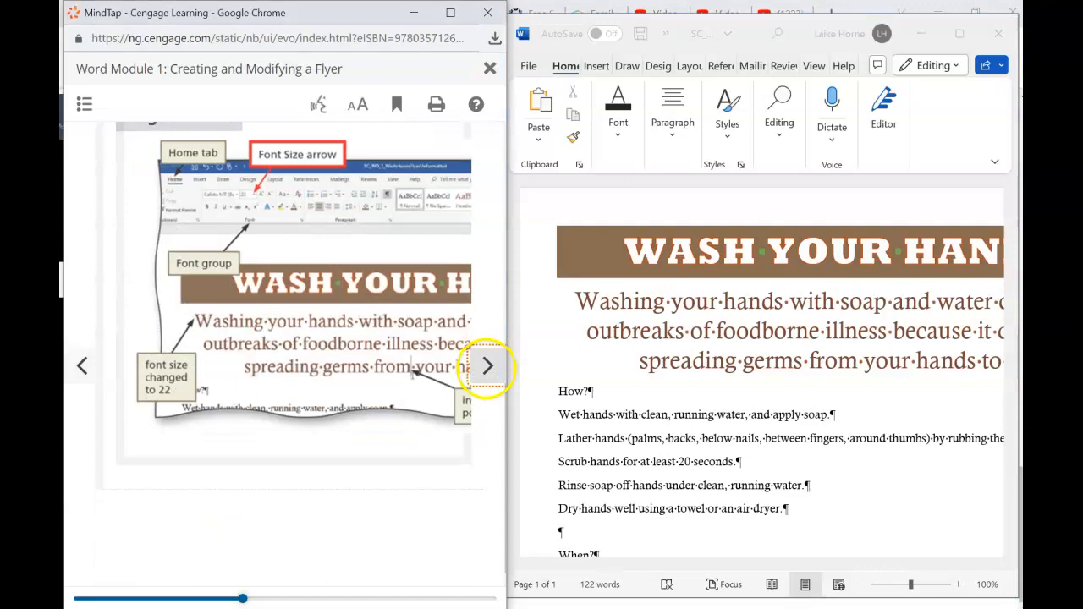
- Advance the tutorial through the zoom percentage section
click(487, 366)
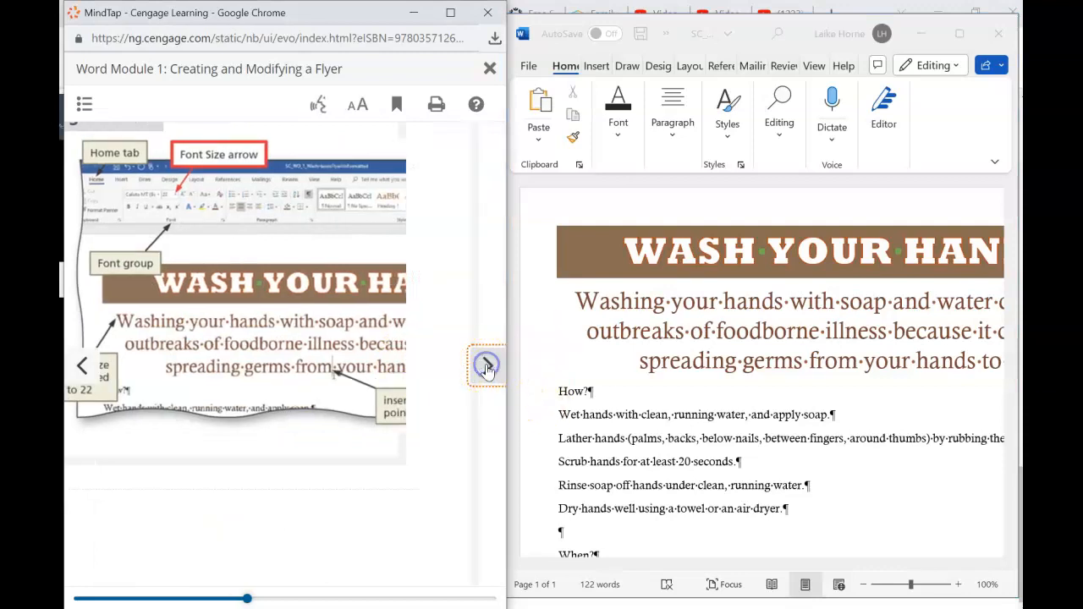
click(487, 369)
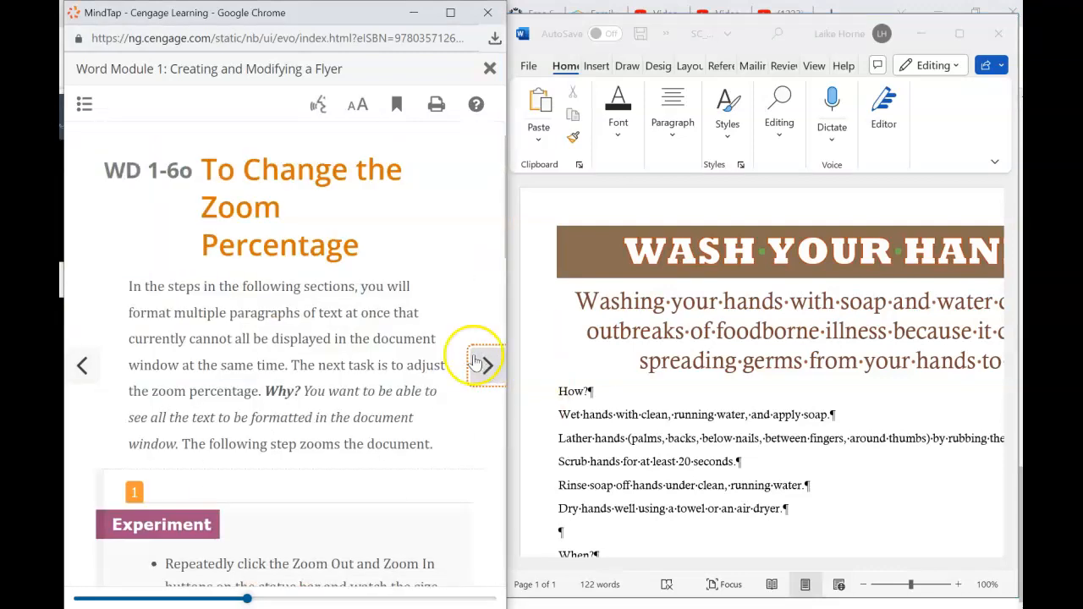
scroll(363, 418, down, 3)
scroll(366, 425, down, 3)
scroll(367, 432, down, 1)
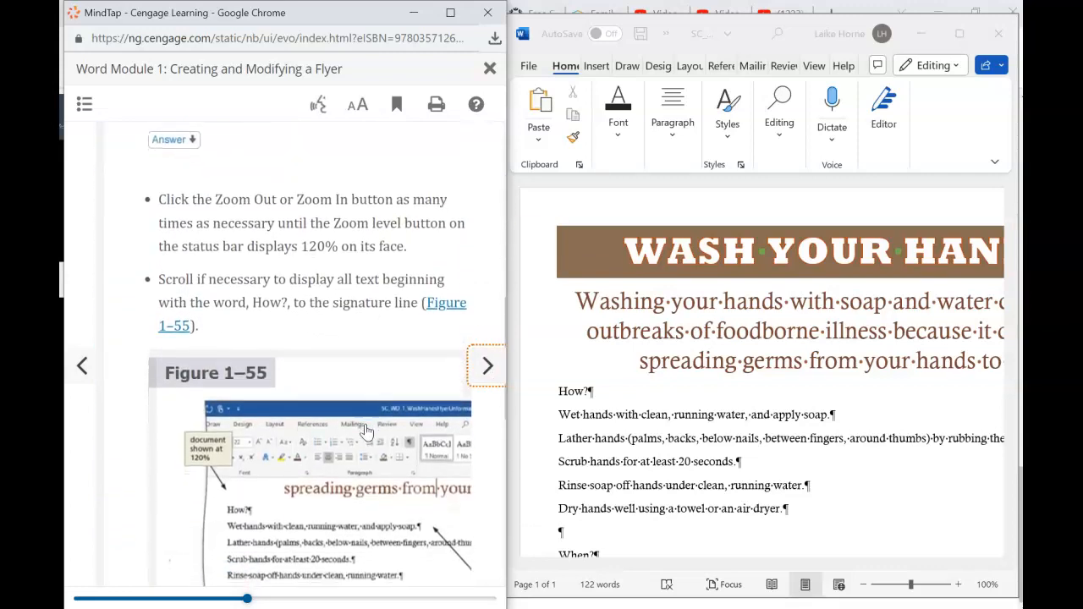
scroll(367, 431, down, 2)
scroll(341, 401, down, 2)
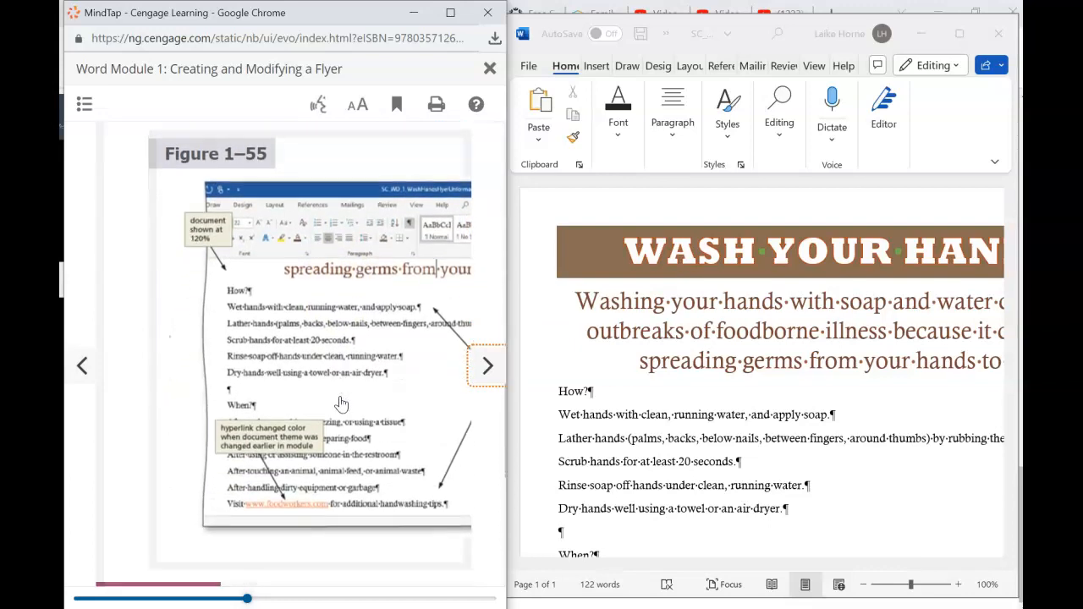
scroll(341, 404, down, 2)
scroll(341, 403, down, 3)
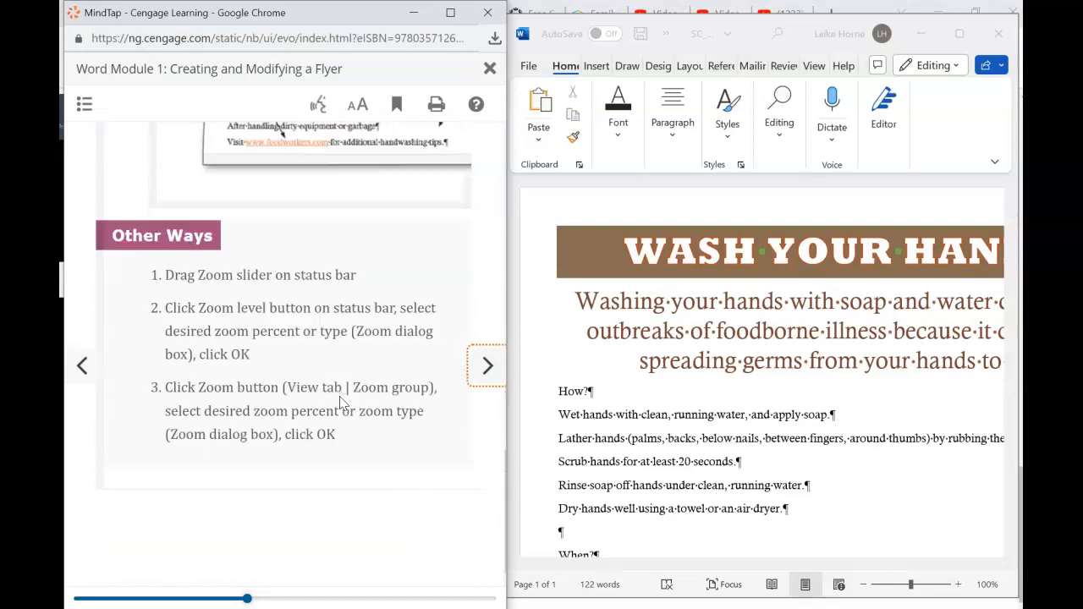
- Move to 'To Select Multiple Lines' and scroll to Figure 1–56
click(487, 367)
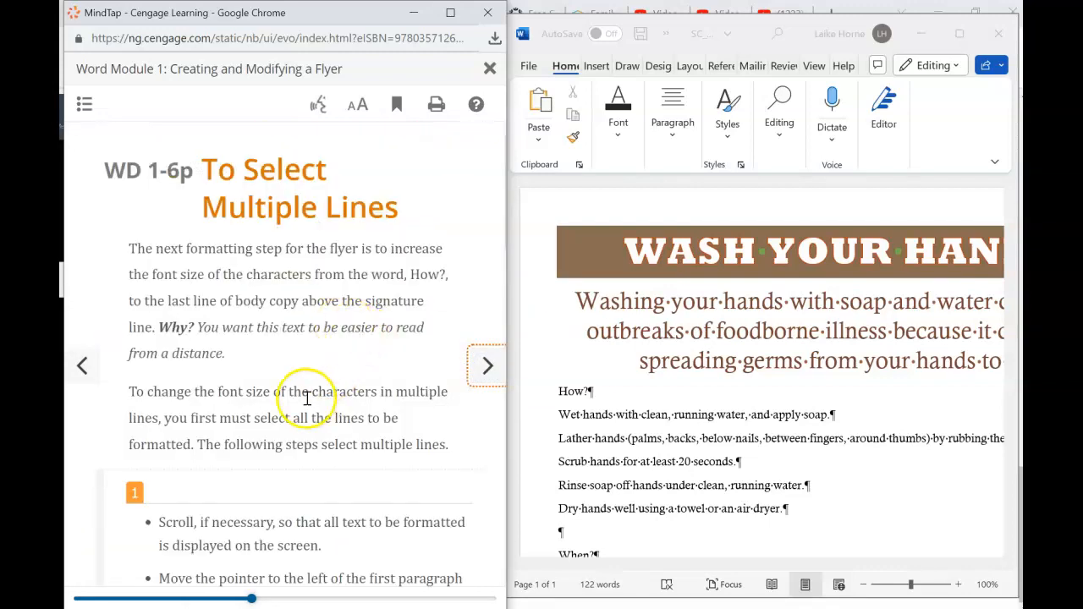
scroll(307, 397, down, 3)
scroll(307, 405, down, 4)
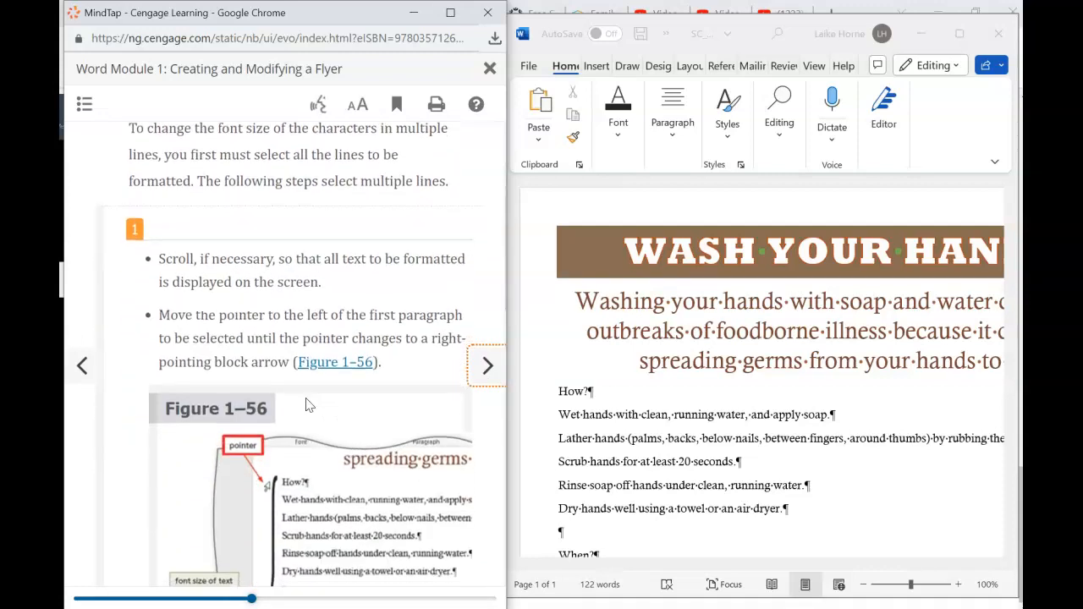
scroll(309, 405, down, 2)
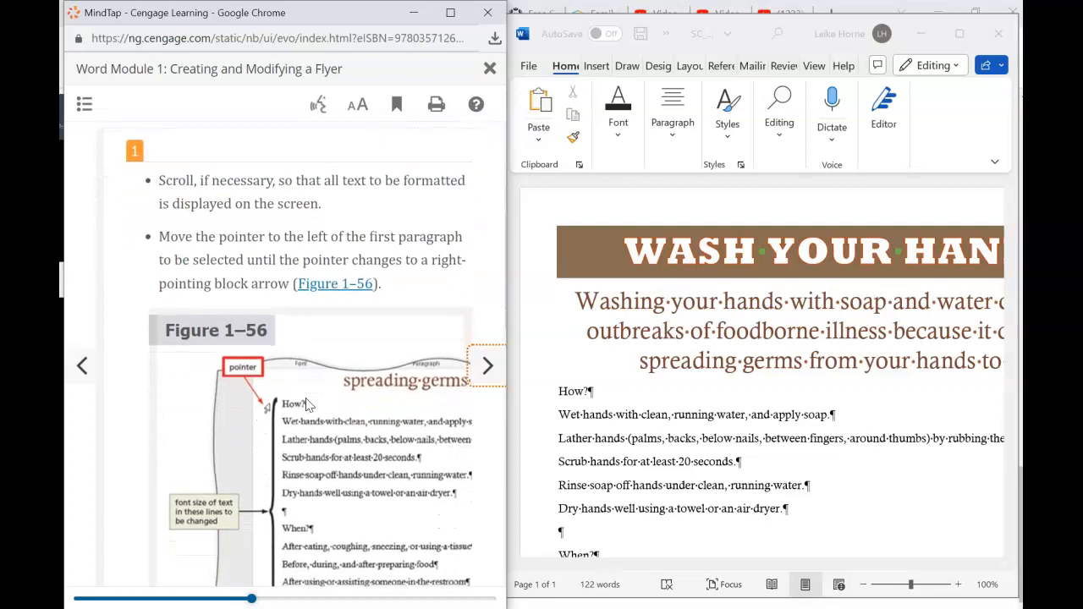
scroll(307, 404, down, 3)
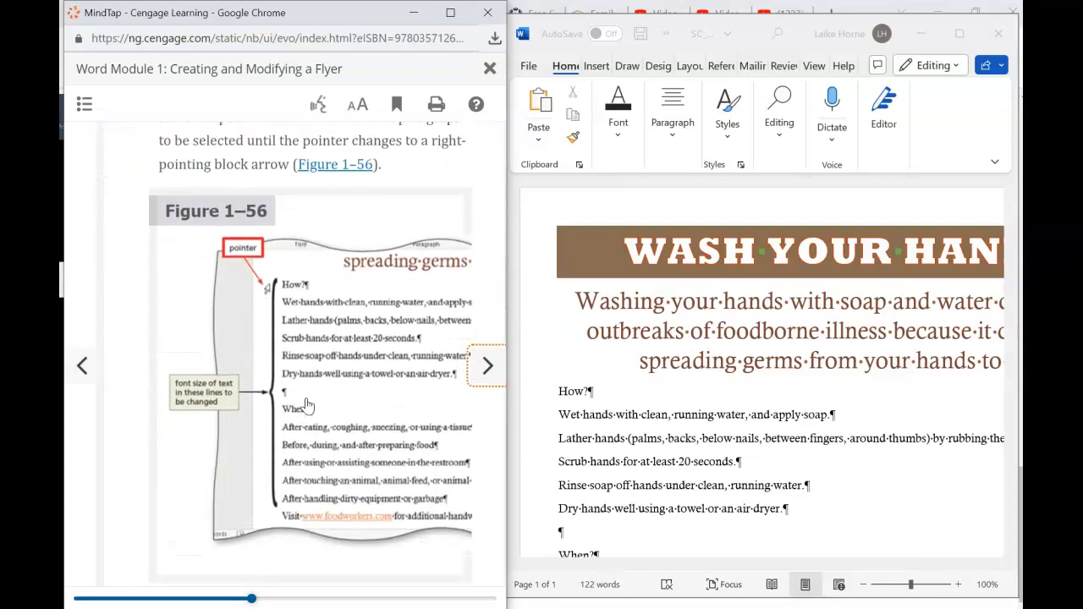
scroll(307, 404, up, 2)
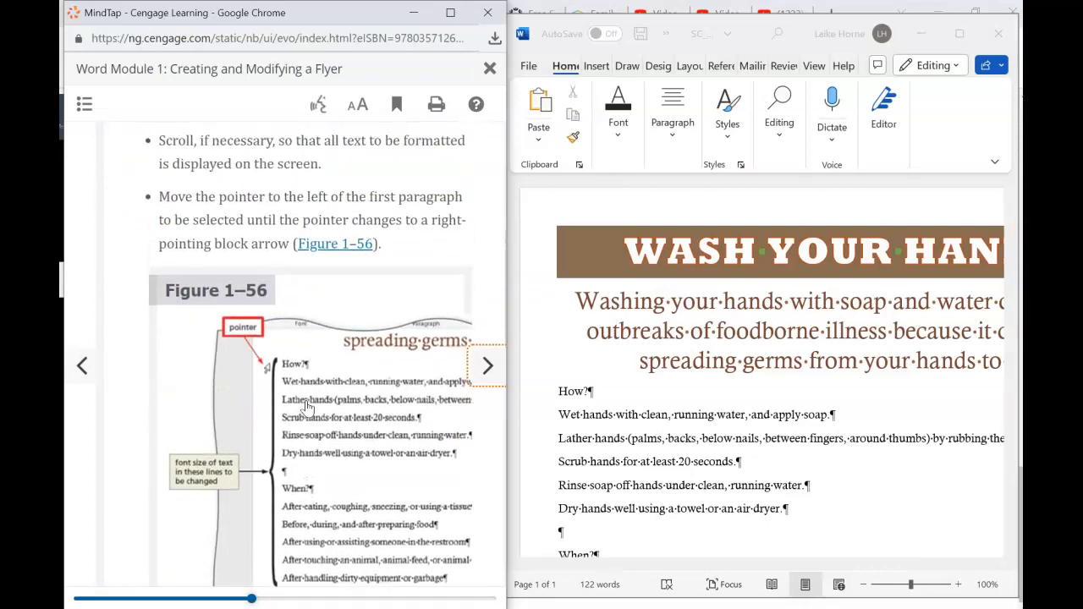
scroll(302, 392, up, 3)
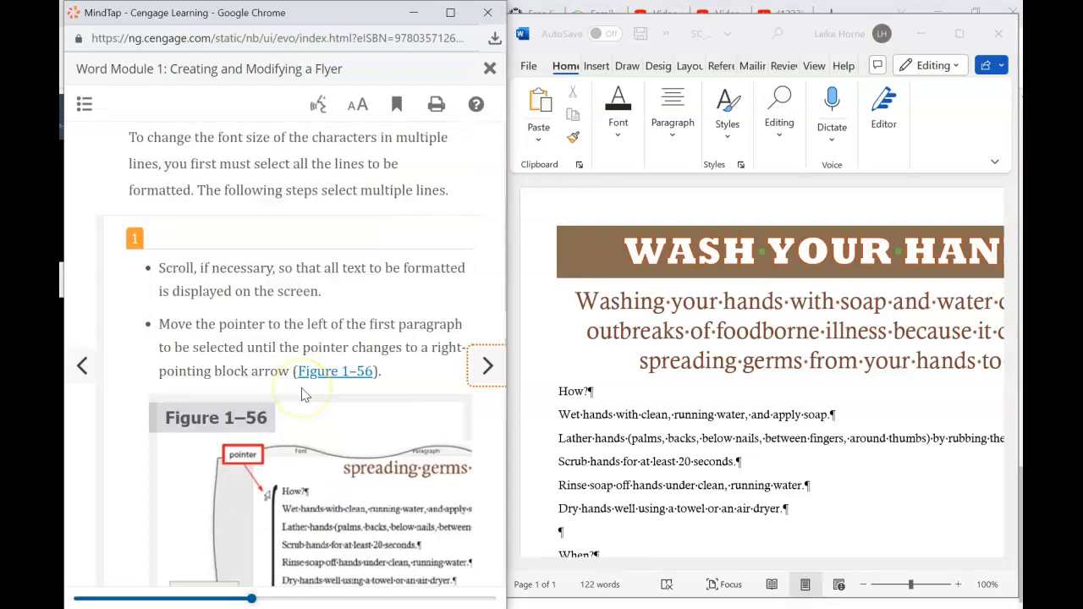
scroll(302, 395, down, 6)
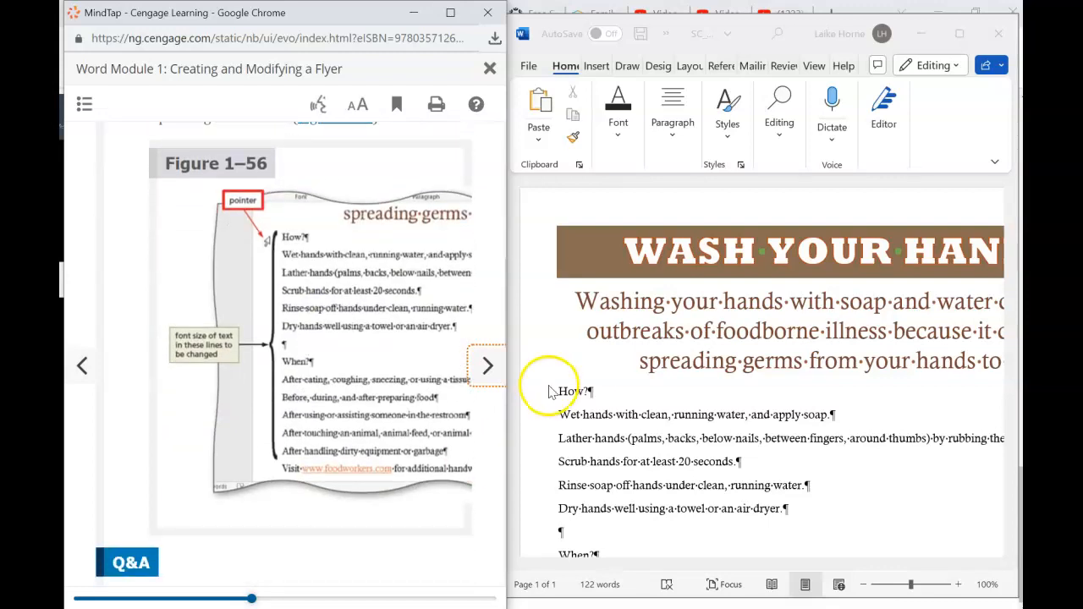
- Select the flyer's body lines from How? through the Visit line
click(531, 398)
mouse_move(527, 397)
mouse_down()
mouse_move(558, 584)
mouse_move(537, 386)
mouse_up()
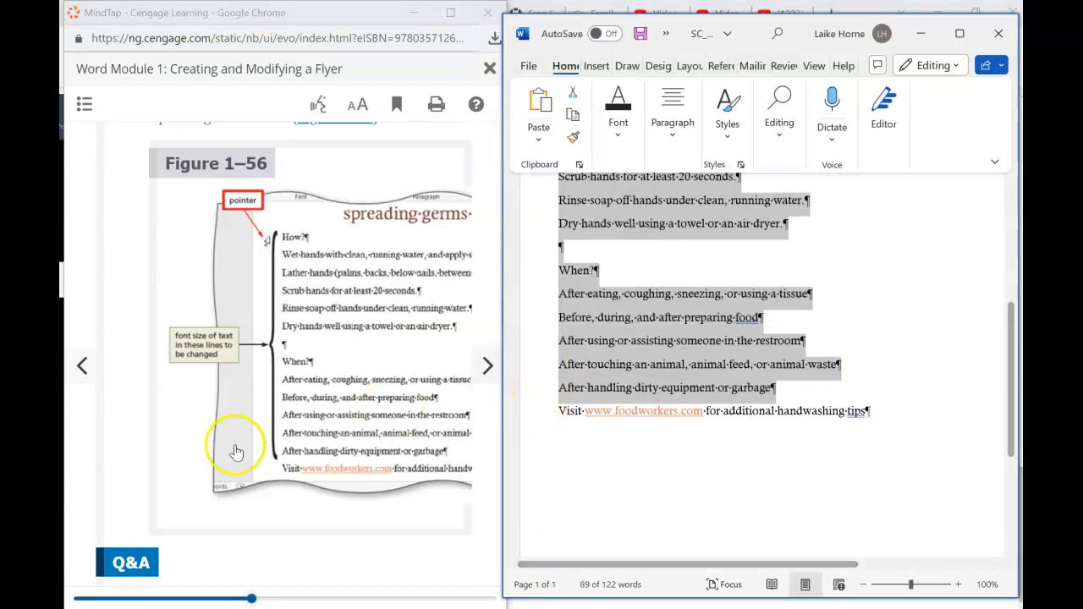
click(353, 518)
- Scroll the tutorial to the section on changing the font size of selected text
scroll(471, 434, down, 6)
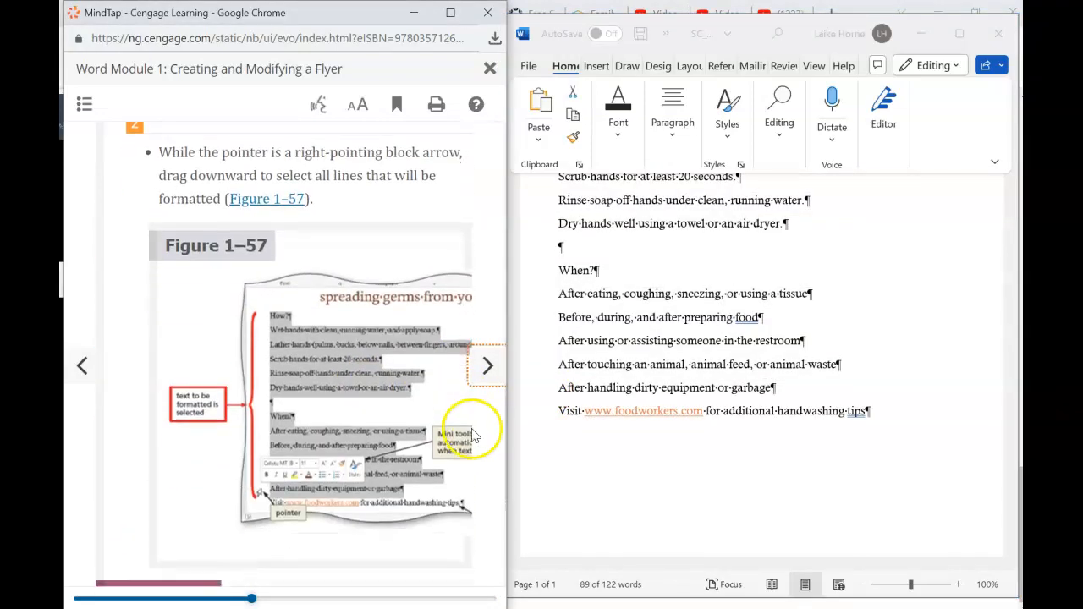
scroll(471, 430, up, 1)
scroll(472, 427, down, 3)
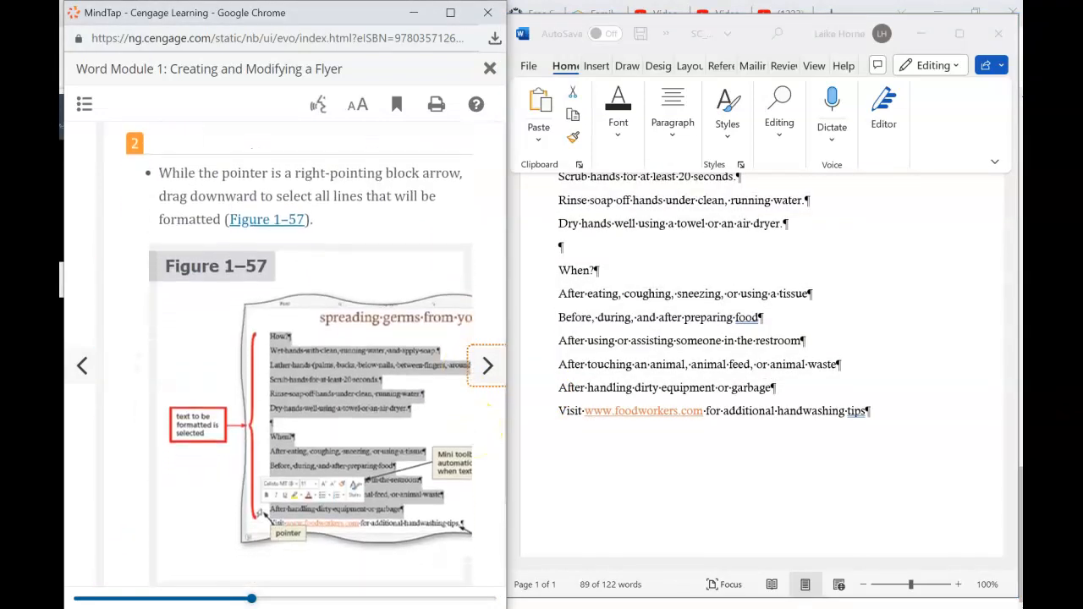
scroll(298, 355, down, 1)
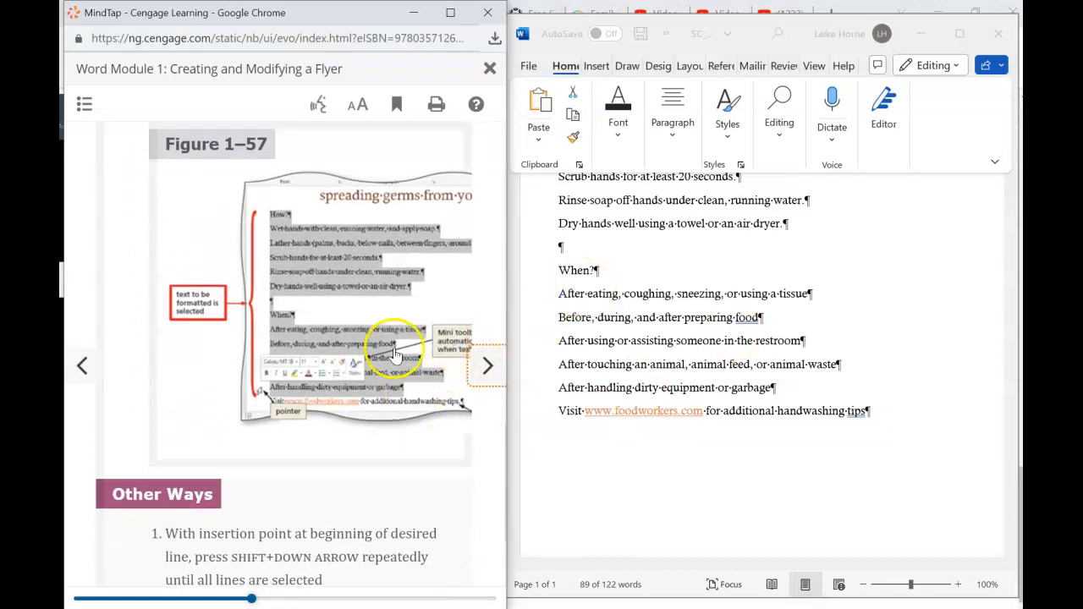
scroll(434, 432, down, 3)
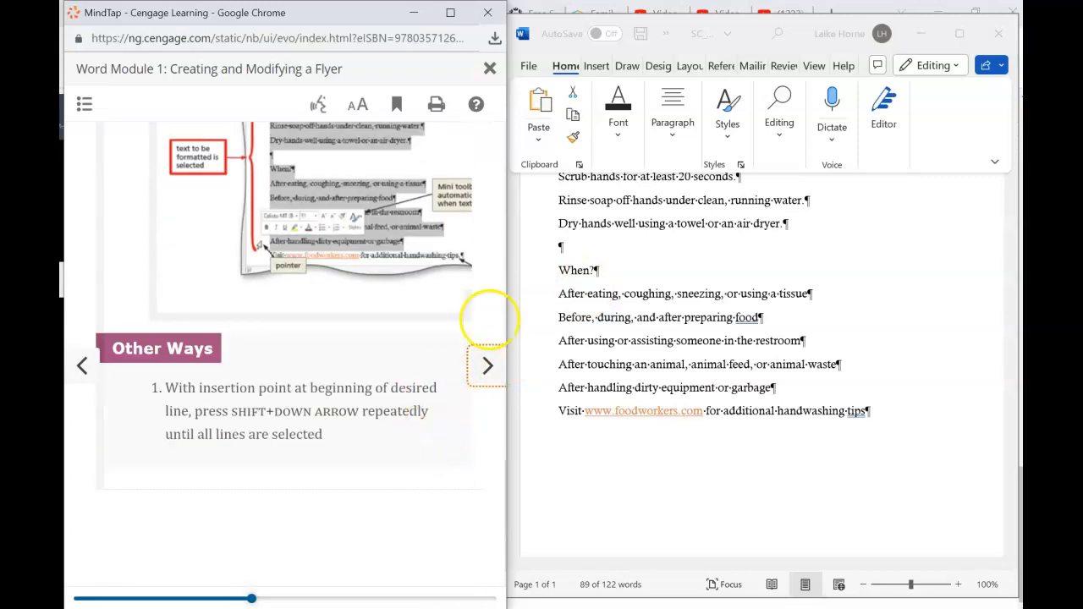
click(480, 389)
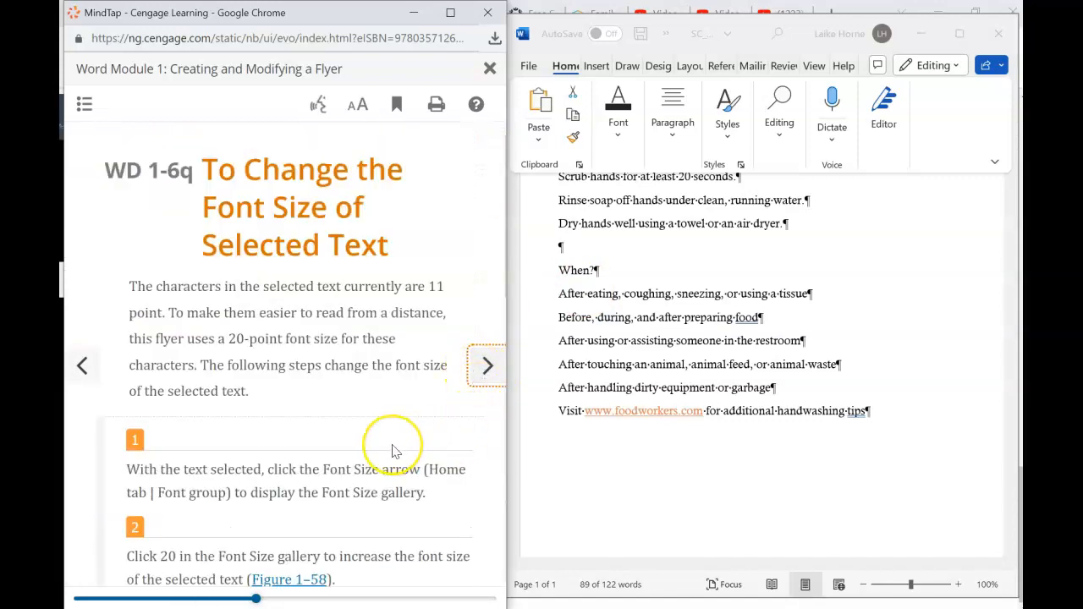
scroll(394, 447, down, 2)
scroll(391, 451, down, 4)
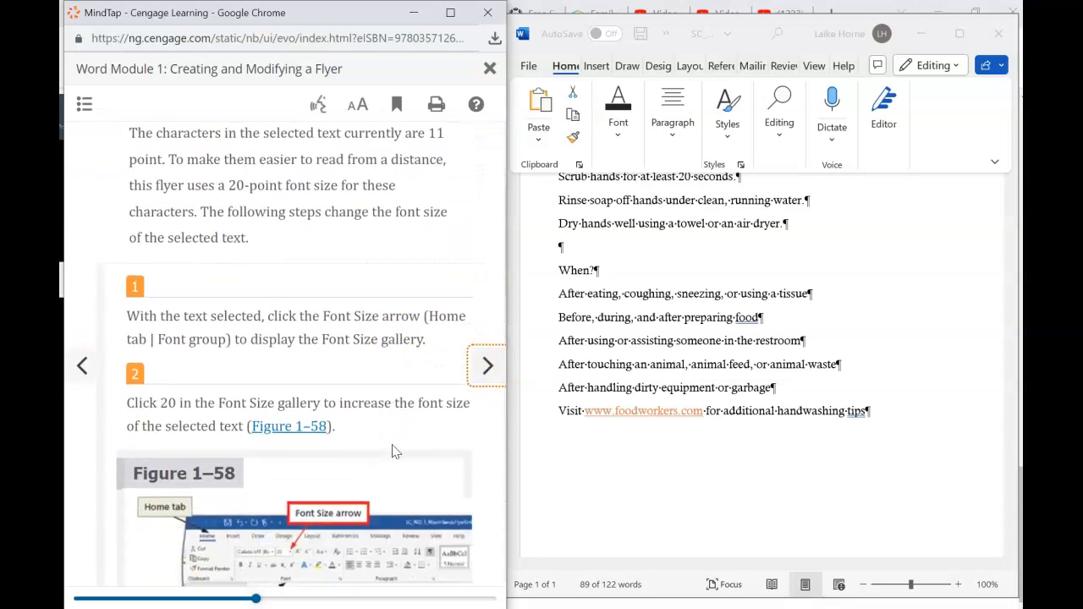
scroll(391, 451, down, 1)
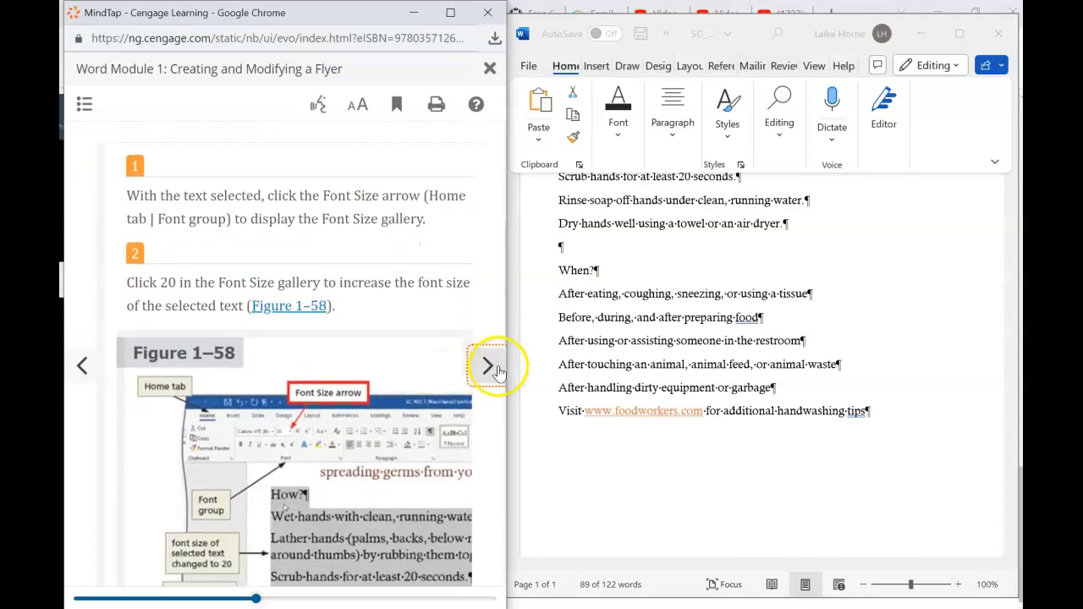
- Set the selected body text to 20 point
click(550, 342)
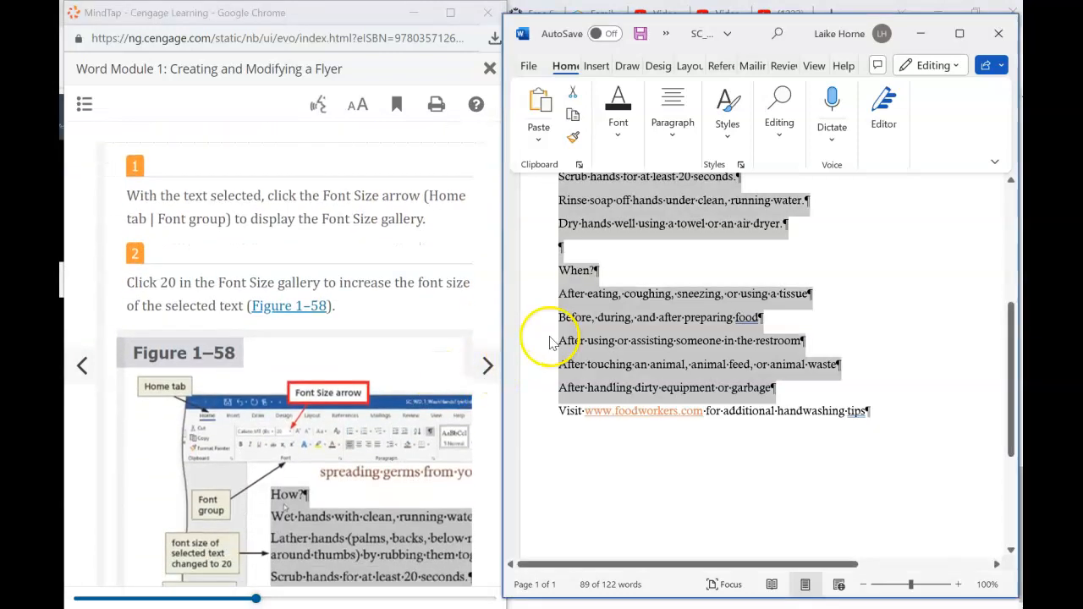
click(620, 127)
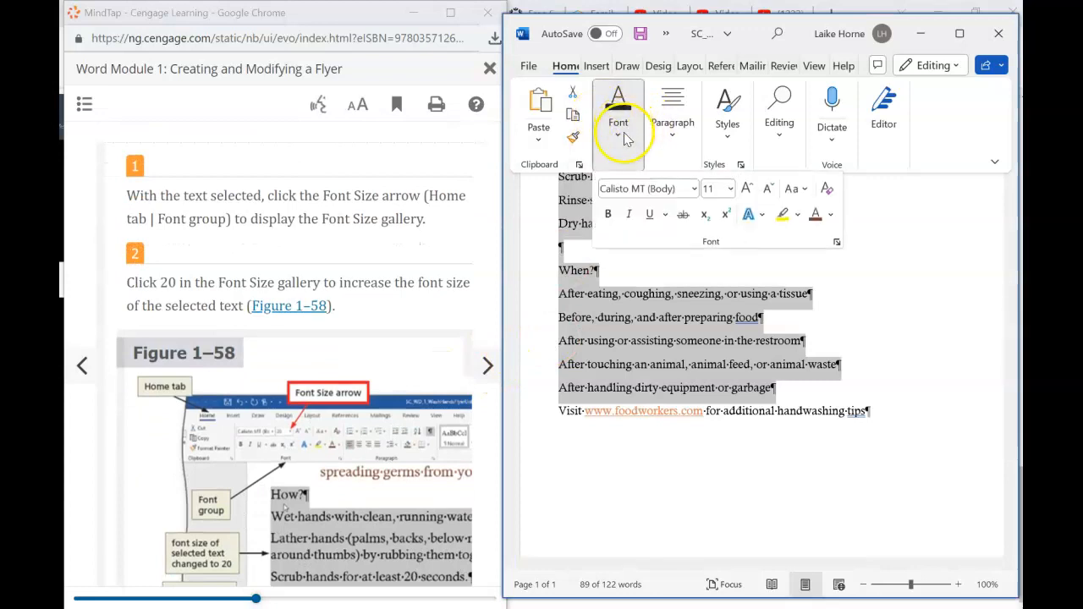
click(731, 189)
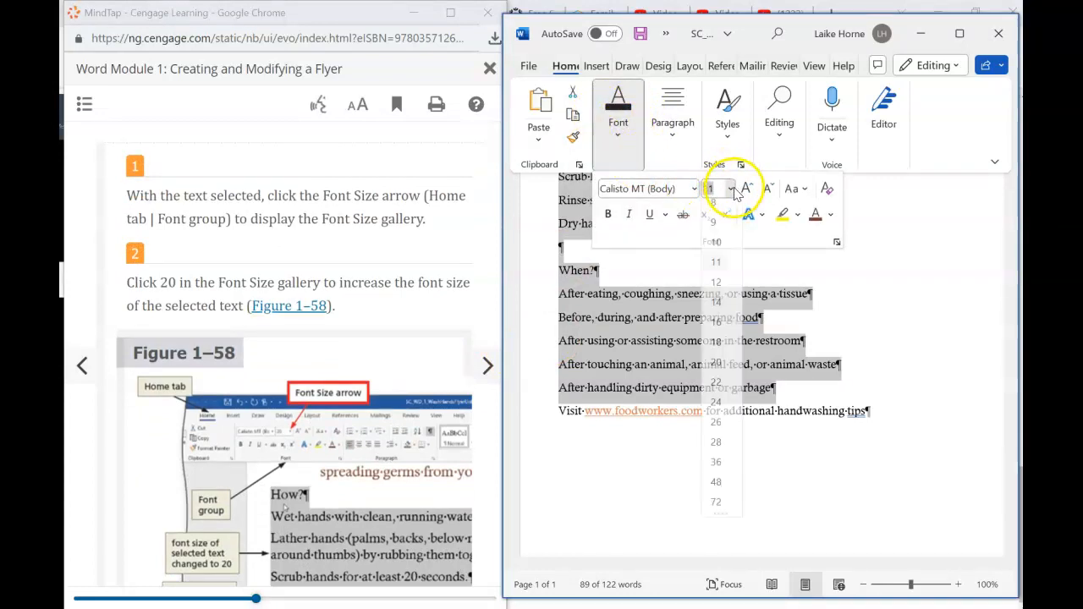
click(717, 377)
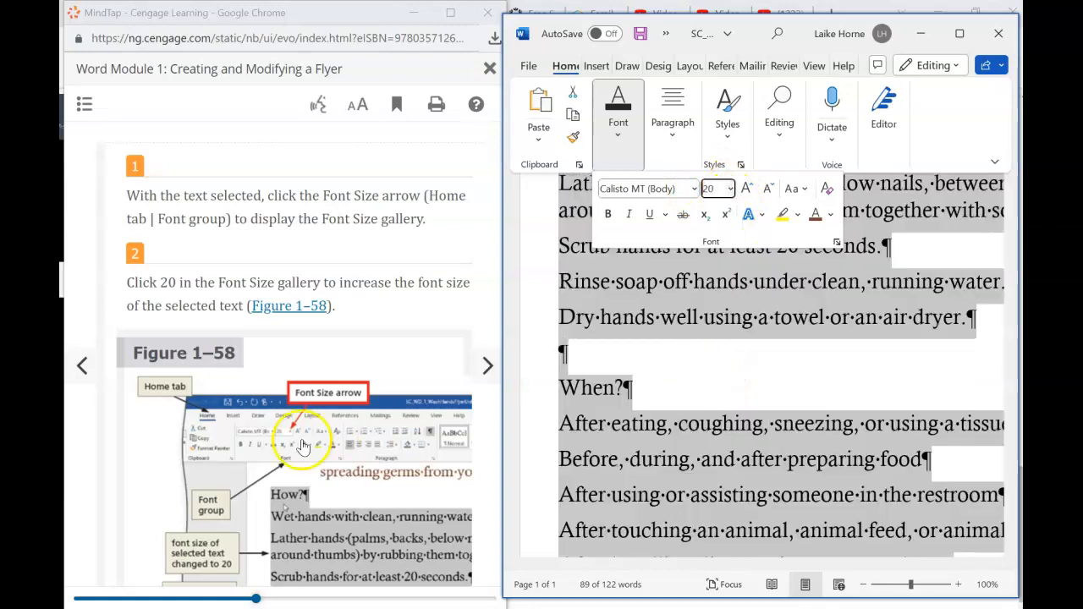
scroll(284, 461, down, 6)
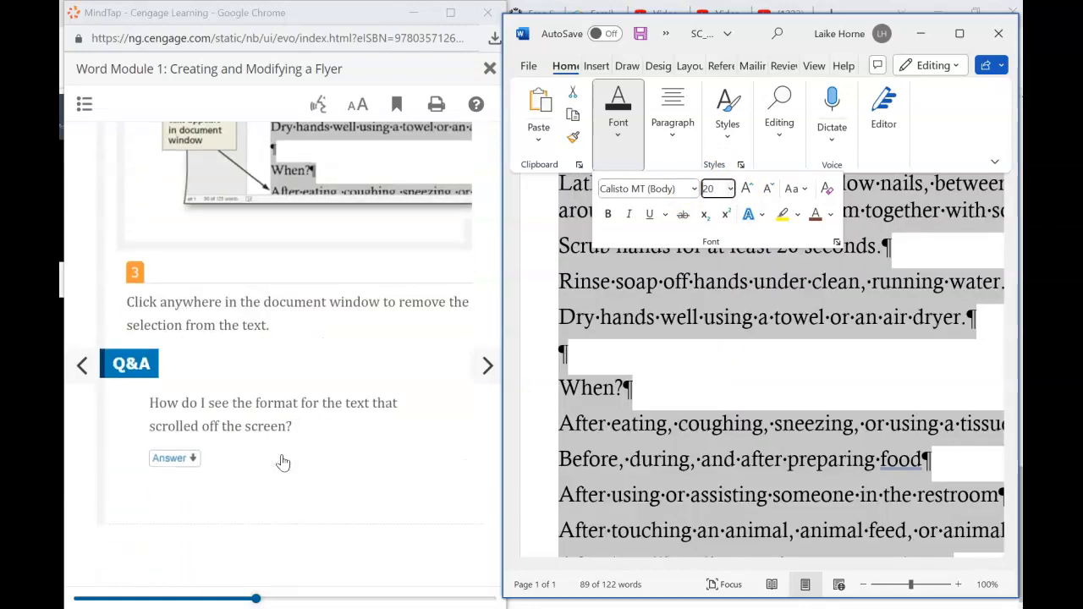
- Deselect the resized body text and advance the tutorial to the numbering step
click(690, 360)
click(487, 366)
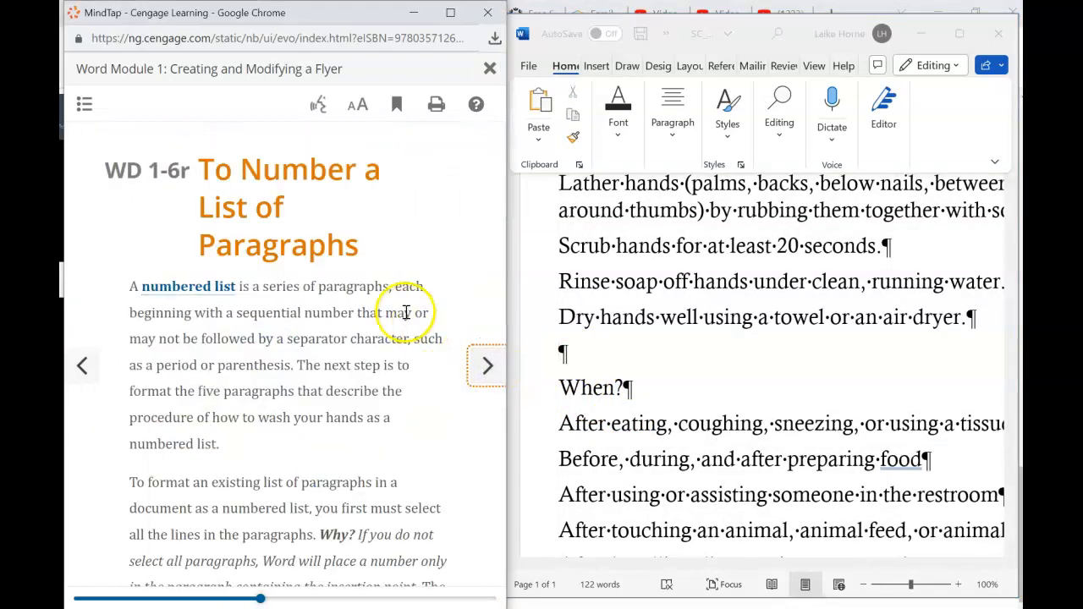
scroll(332, 385, down, 5)
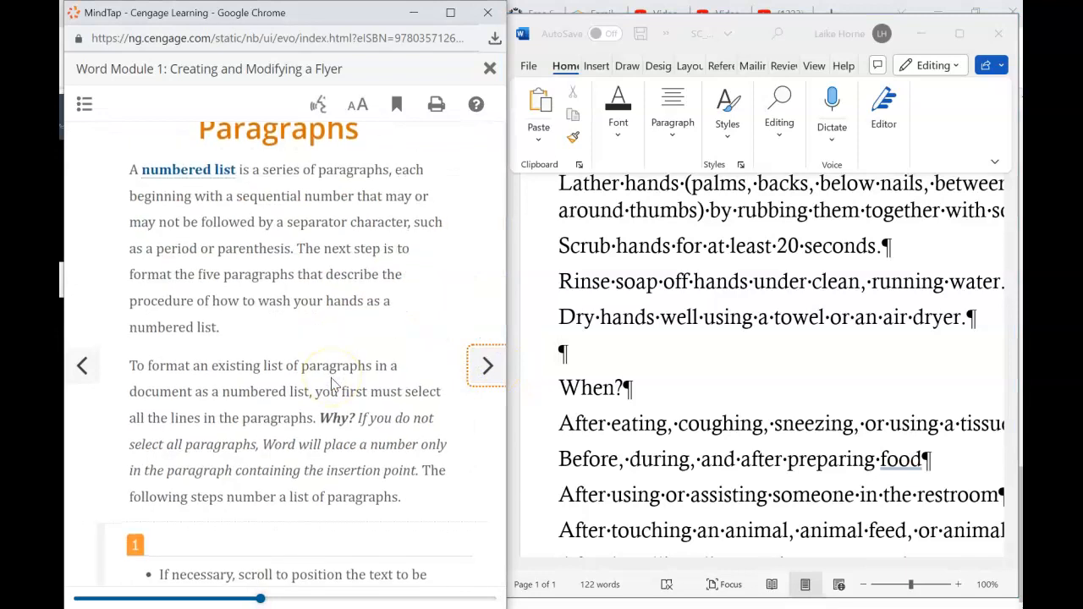
scroll(332, 379, down, 4)
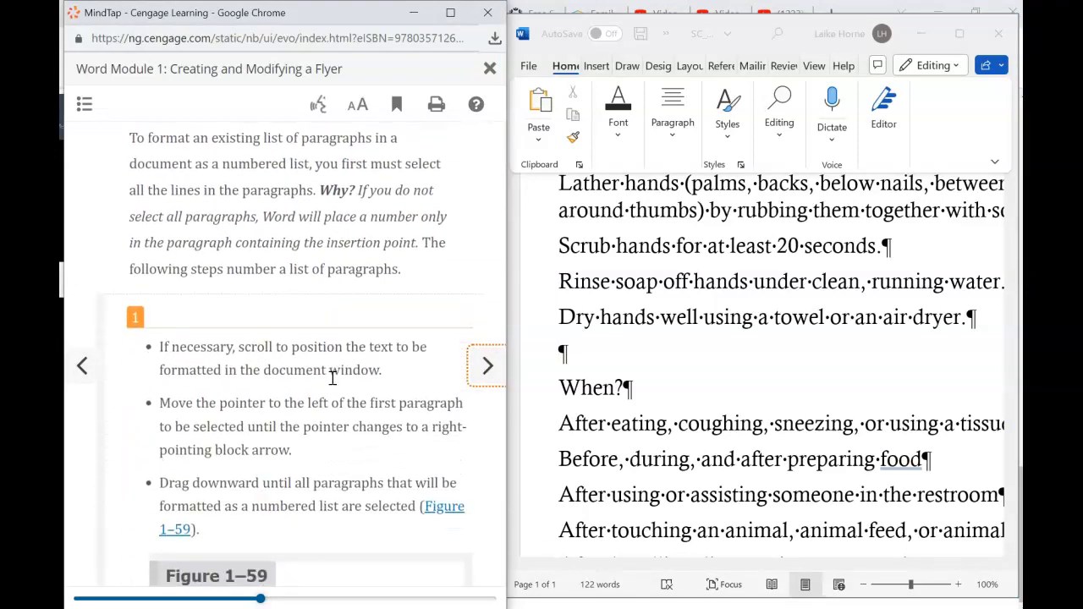
scroll(333, 378, down, 2)
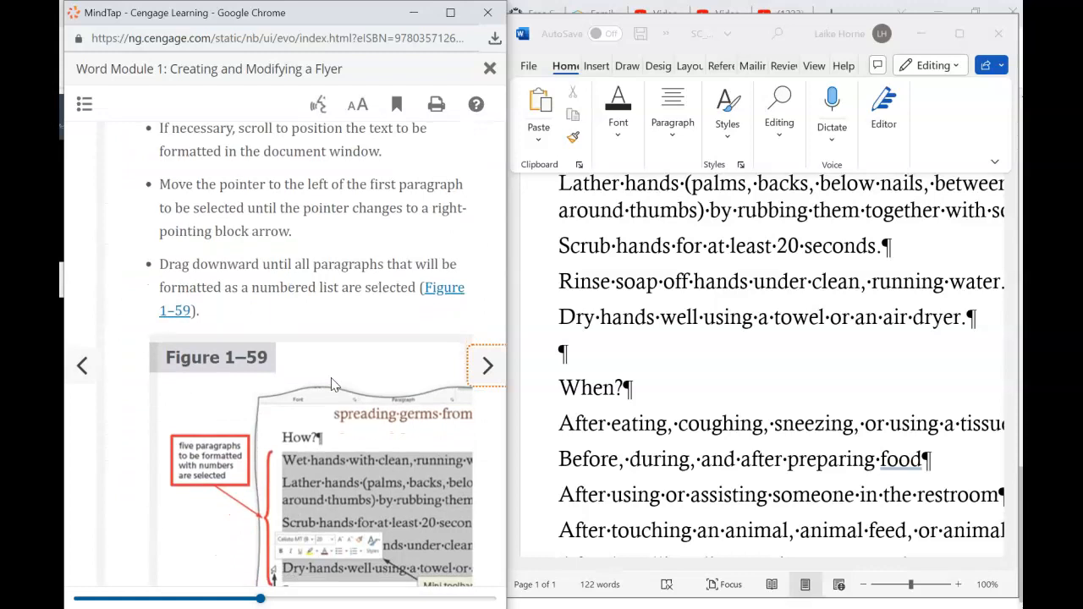
scroll(333, 385, down, 1)
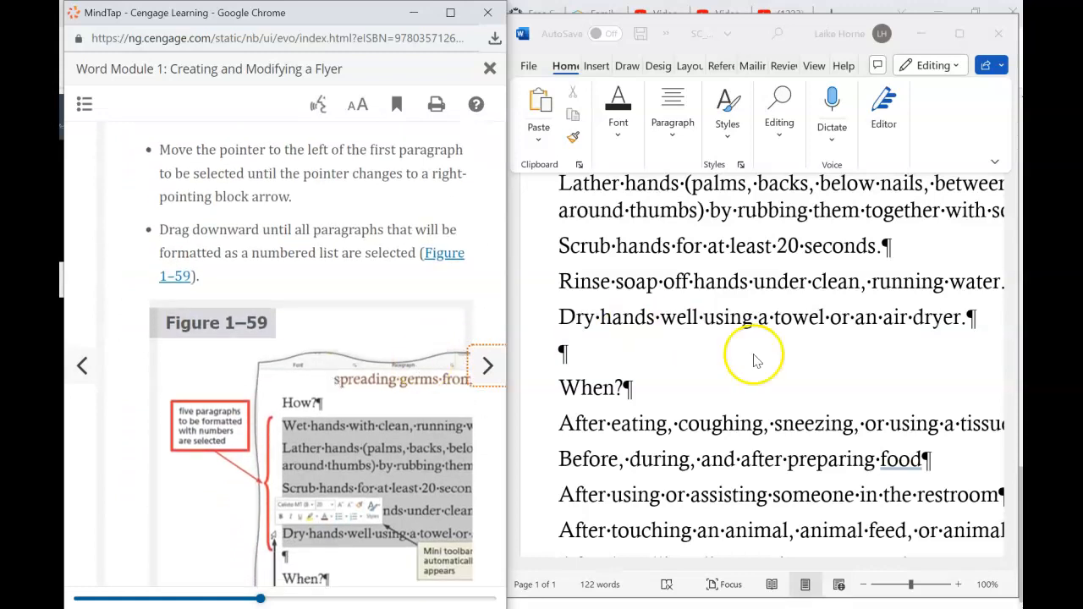
- Number the five hand-washing step paragraphs under How? from 1 to 5
click(534, 329)
mouse_move(538, 327)
mouse_down()
mouse_move(527, 165)
mouse_move(547, 218)
mouse_move(548, 322)
mouse_up()
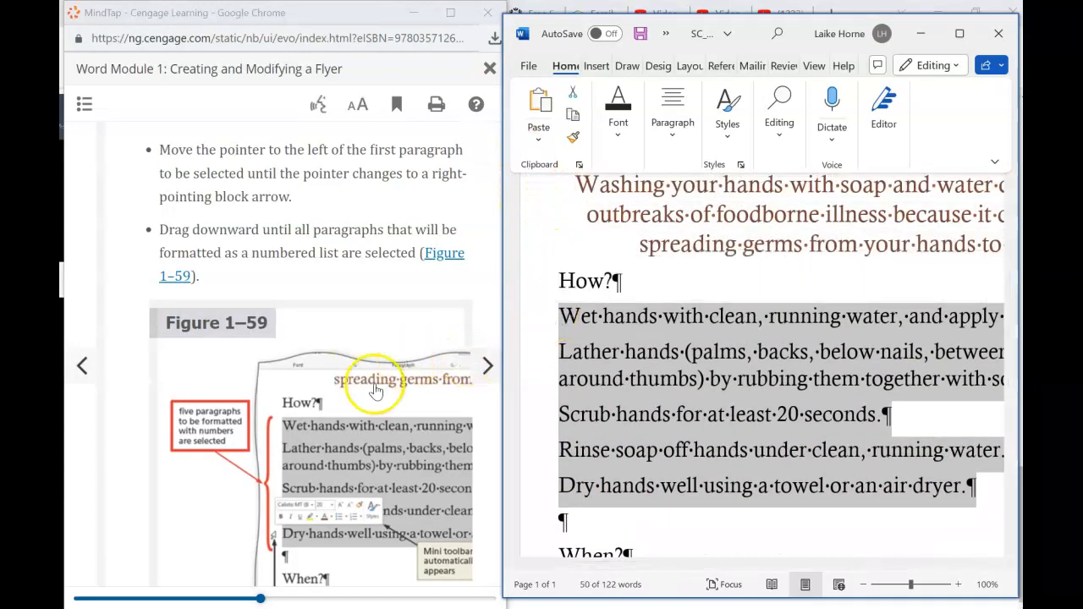
scroll(366, 409, down, 6)
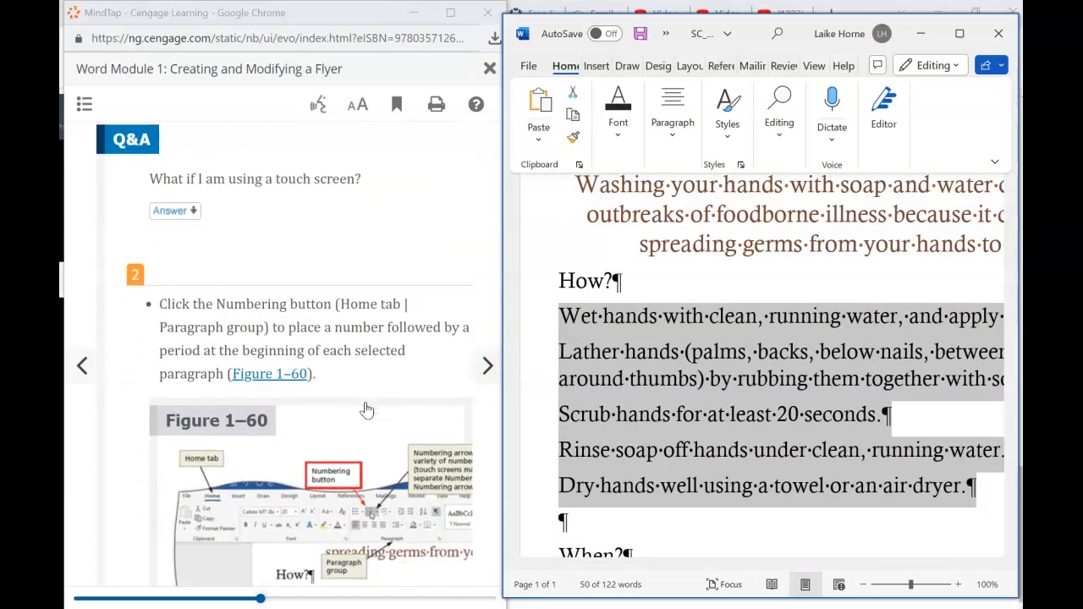
scroll(366, 409, down, 2)
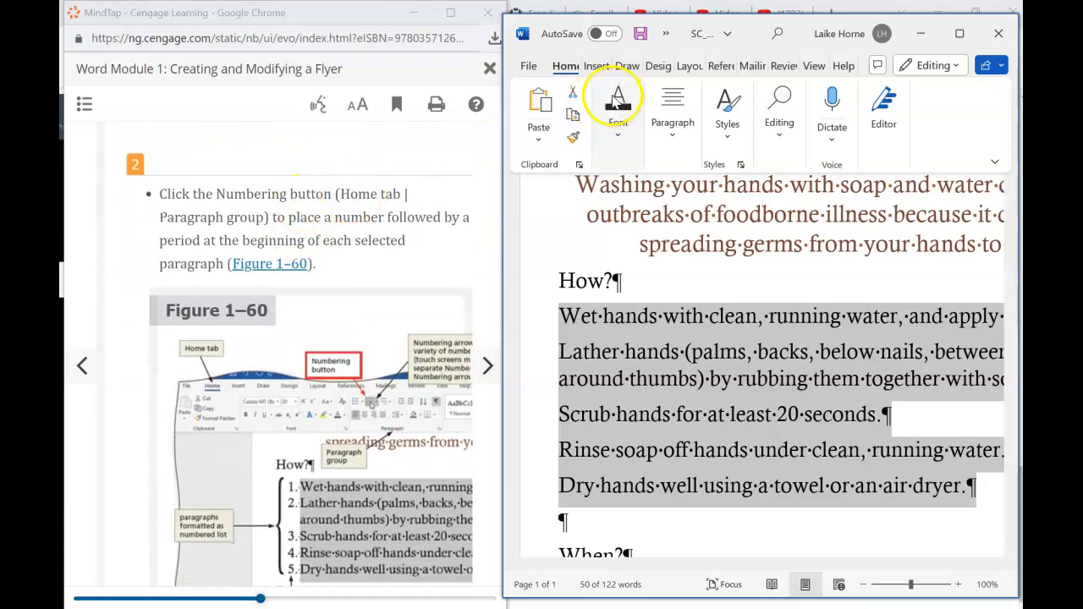
click(668, 140)
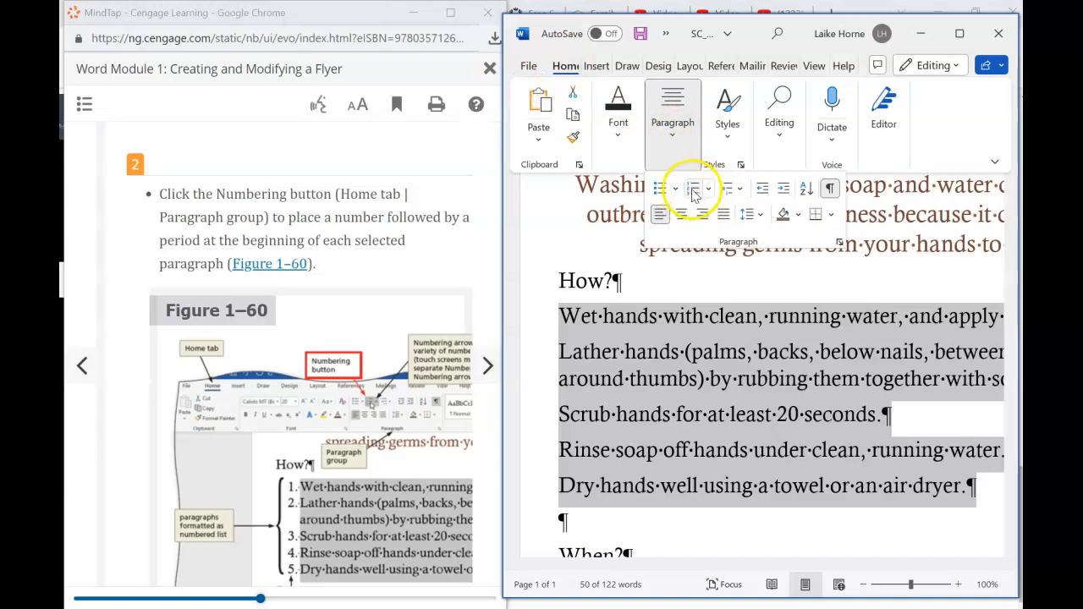
click(693, 190)
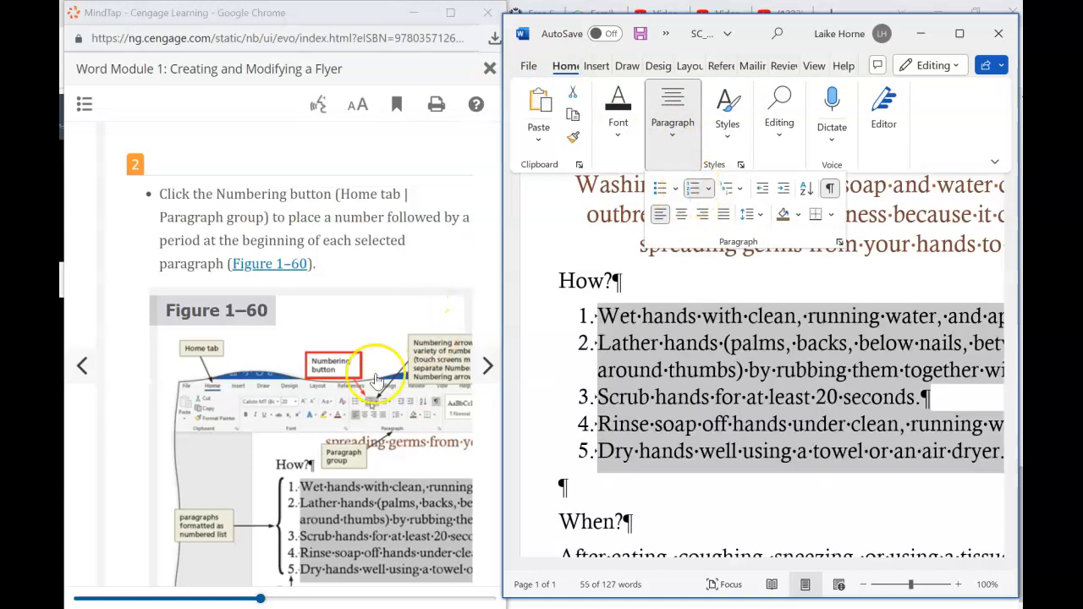
- Scroll the tutorial and move on to the next lesson page
scroll(298, 425, down, 5)
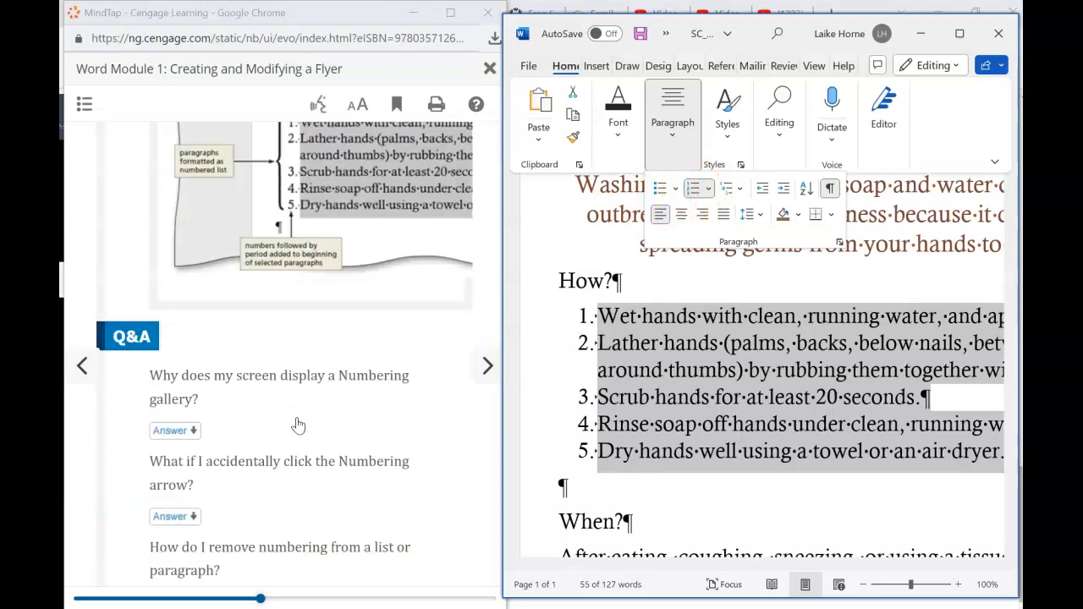
scroll(298, 425, down, 4)
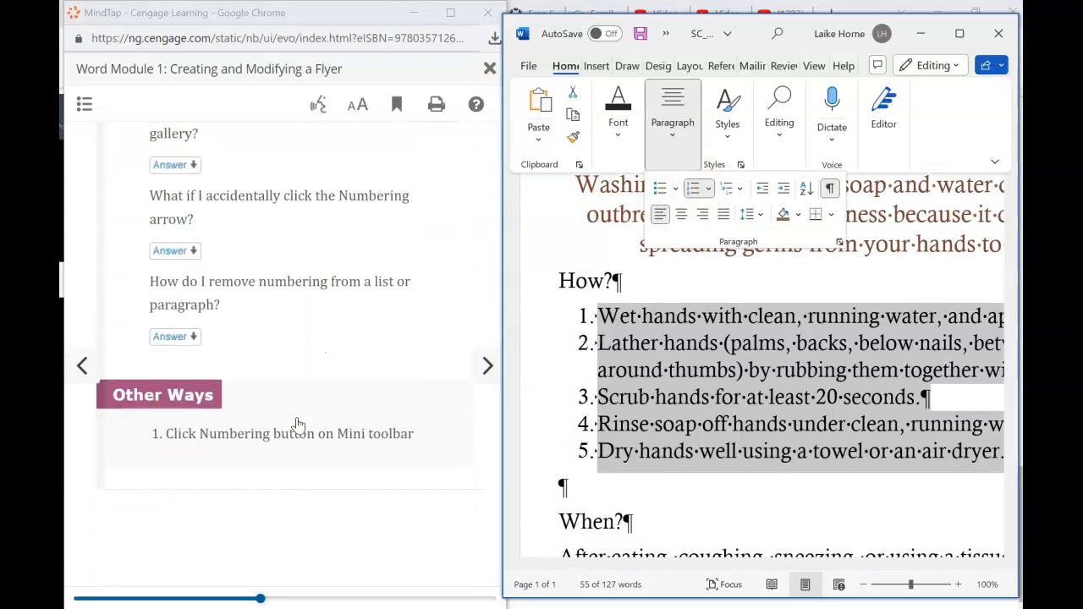
click(486, 365)
- Advance the tutorial to the undo and redo page and return to the numbered steps
click(487, 369)
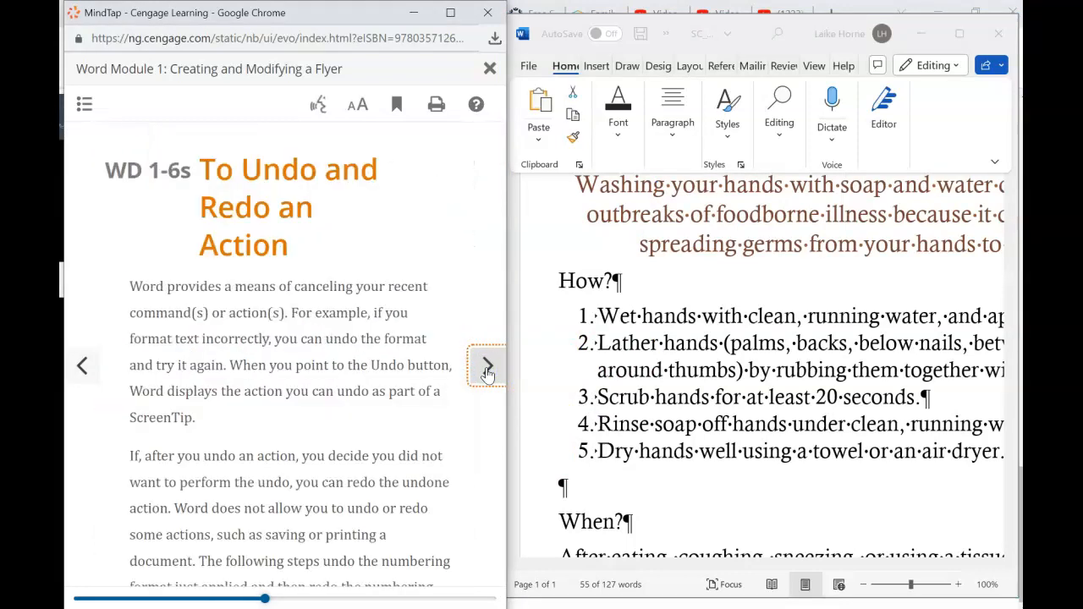
scroll(367, 313, down, 4)
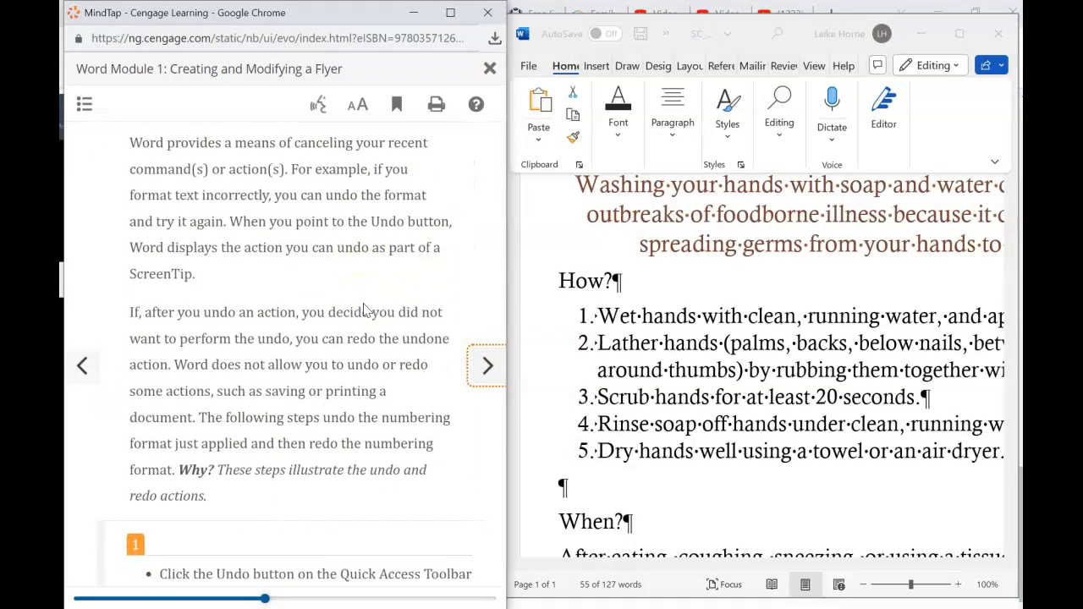
scroll(366, 310, down, 2)
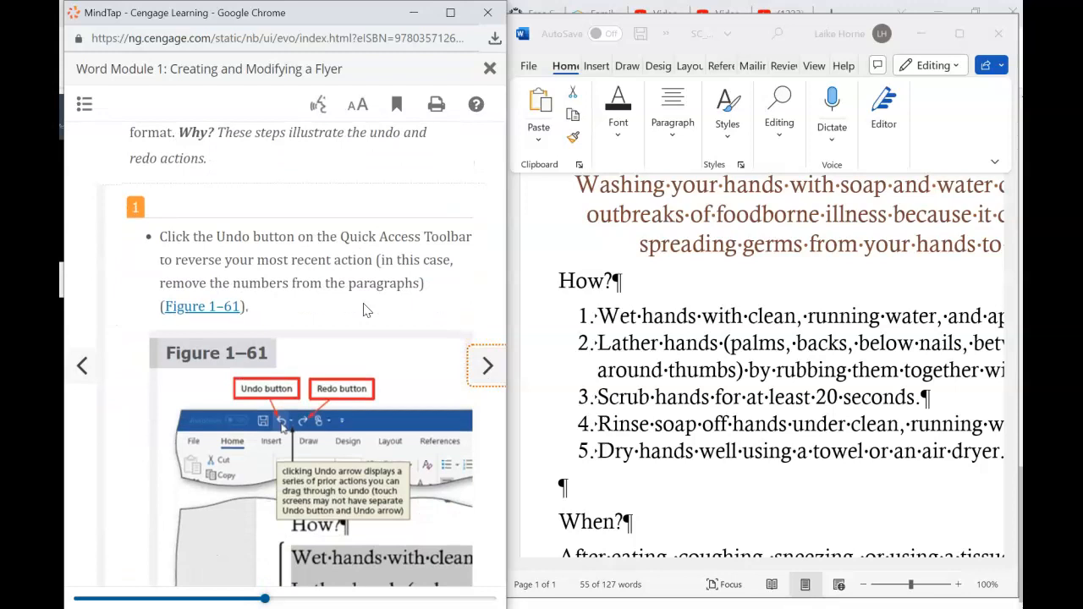
scroll(366, 311, down, 1)
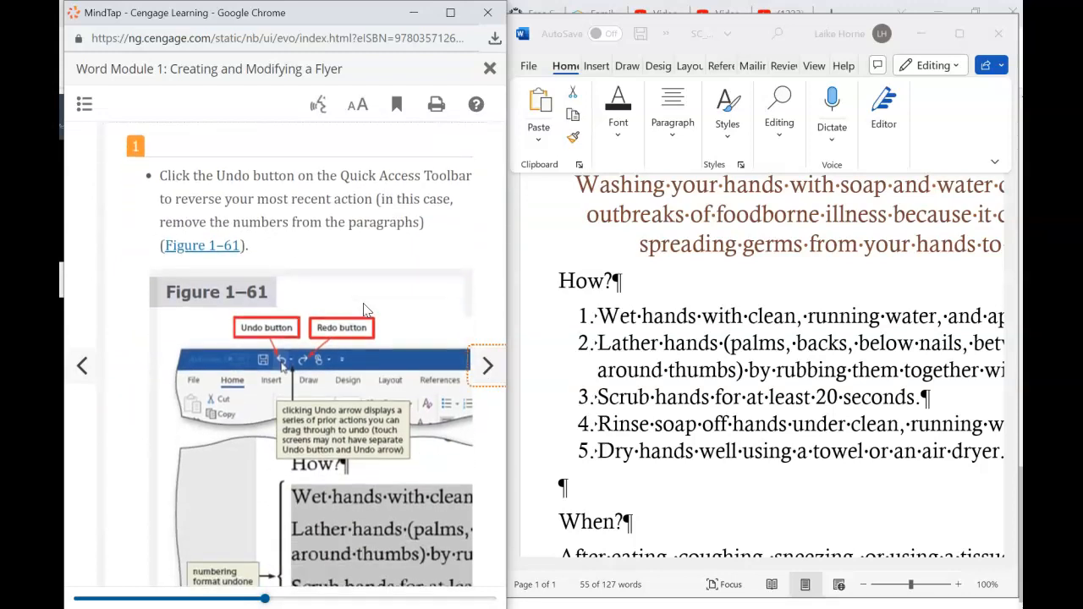
scroll(366, 310, down, 3)
click(431, 209)
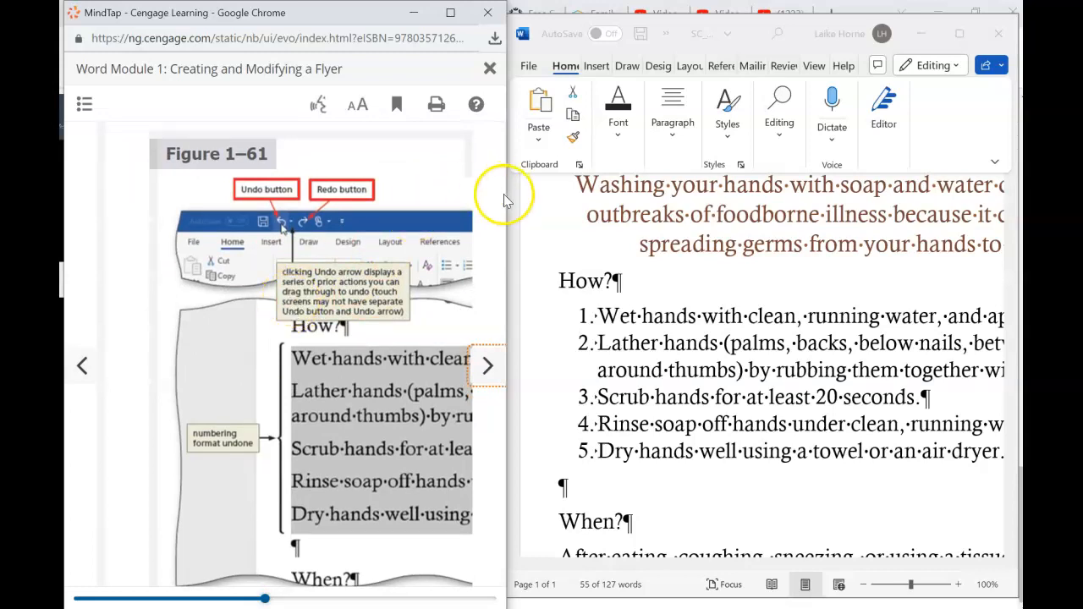
click(652, 254)
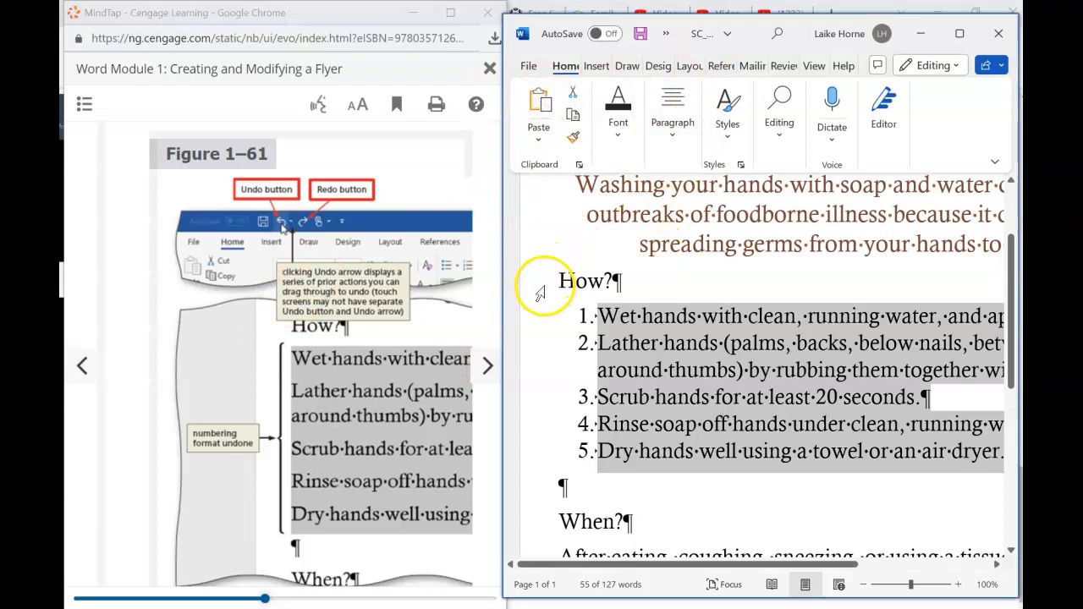
scroll(423, 329, up, 2)
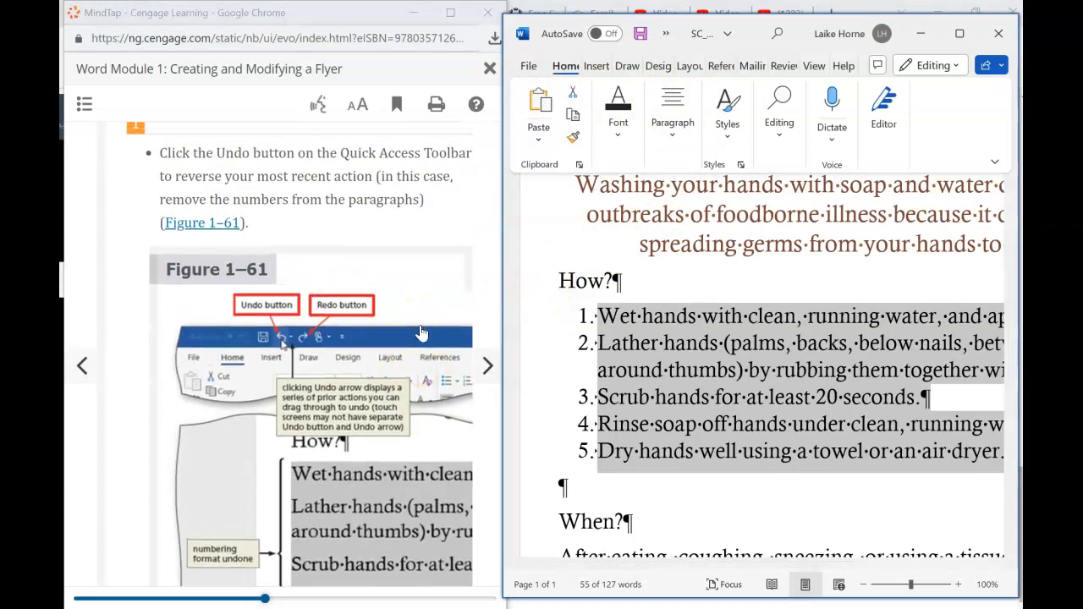
scroll(421, 334, down, 2)
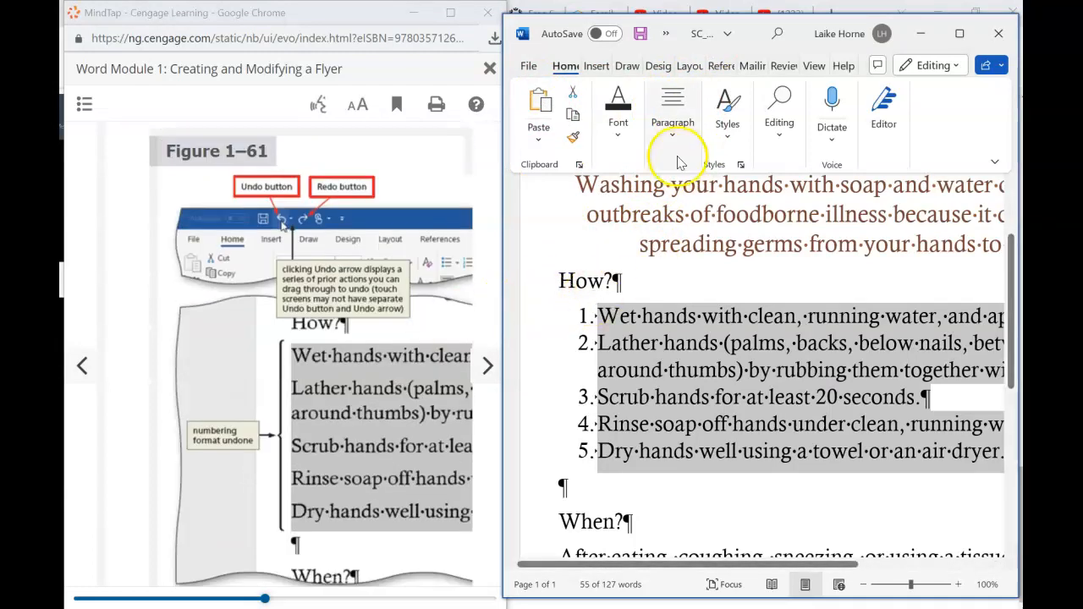
- Undo the numbering on the five steps, then redo it from the Quick Access Toolbar
click(667, 36)
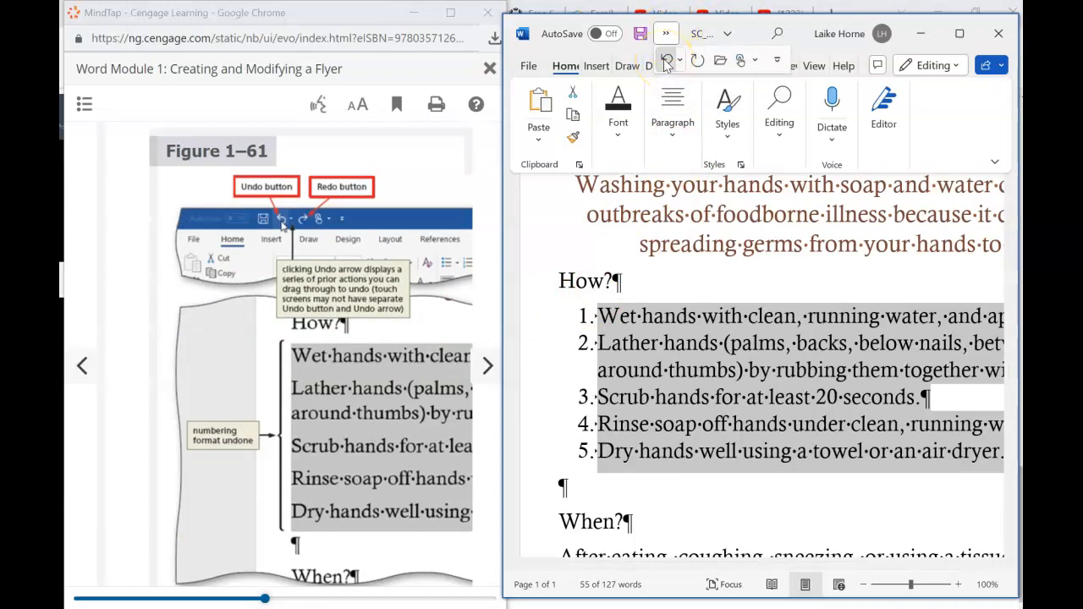
click(666, 65)
scroll(351, 375, down, 5)
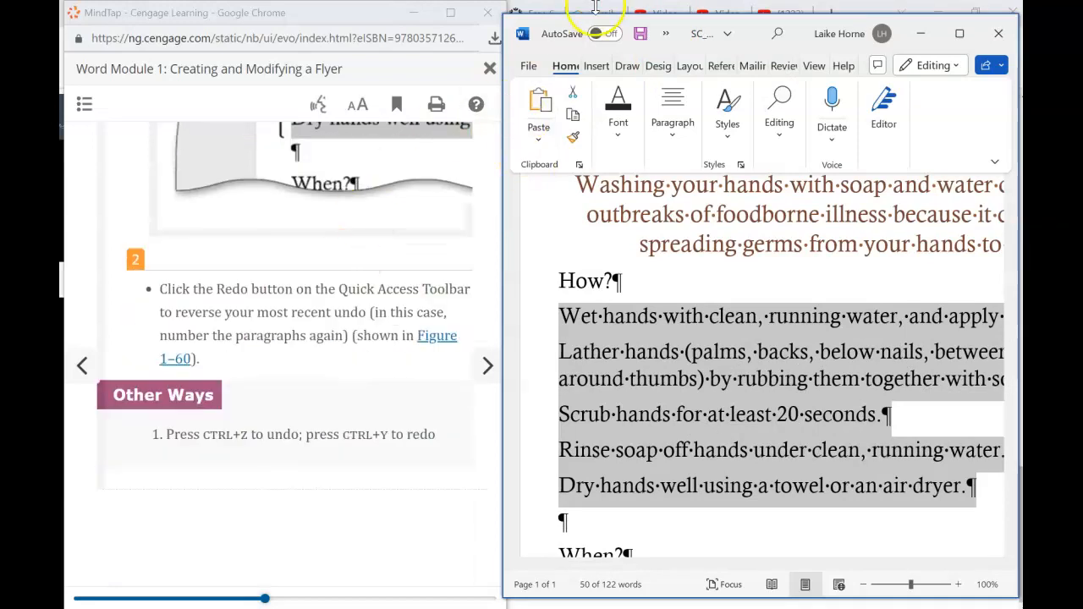
click(666, 35)
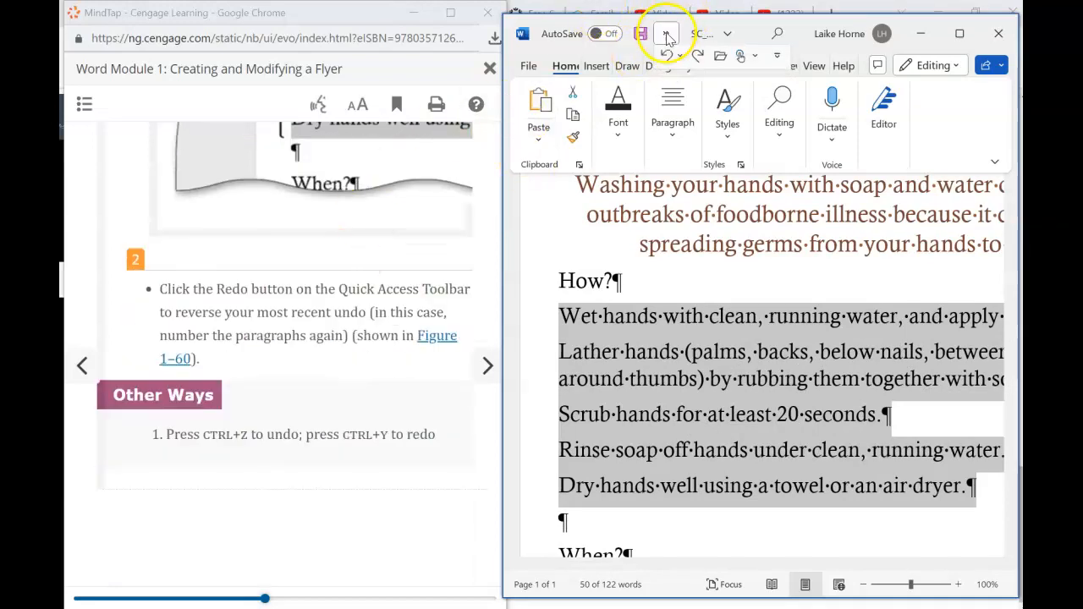
click(697, 60)
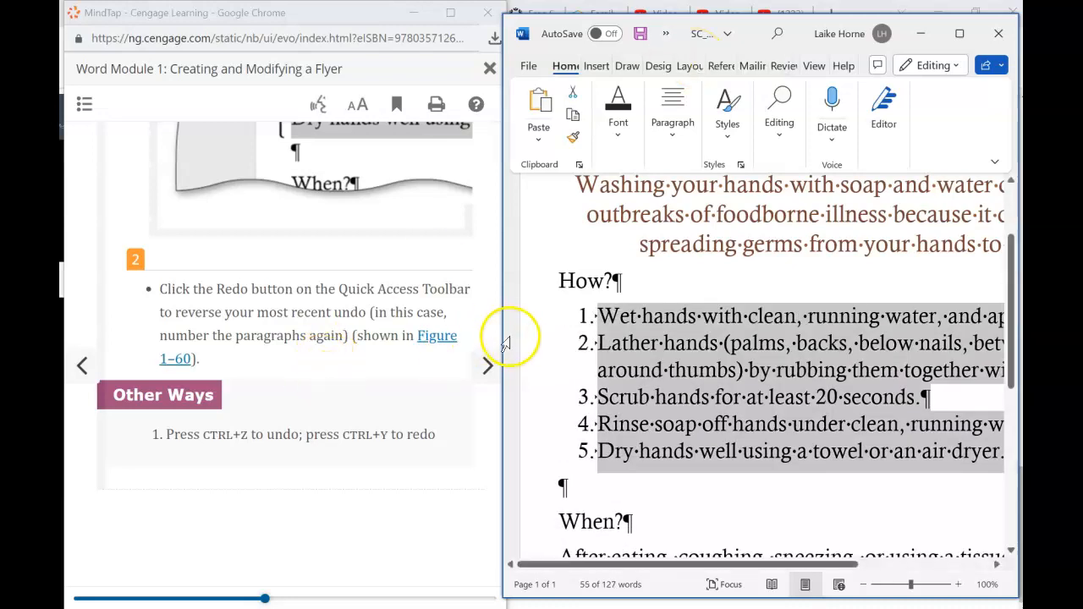
- Advance the e-book to the bulleted-list lesson step and read it
click(486, 365)
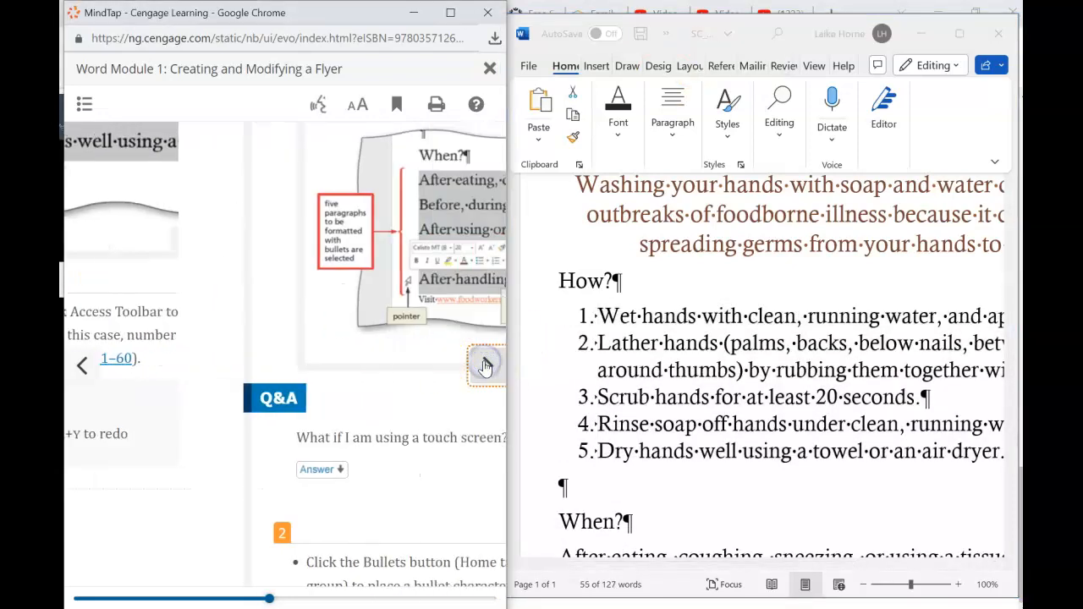
scroll(350, 357, up, 10)
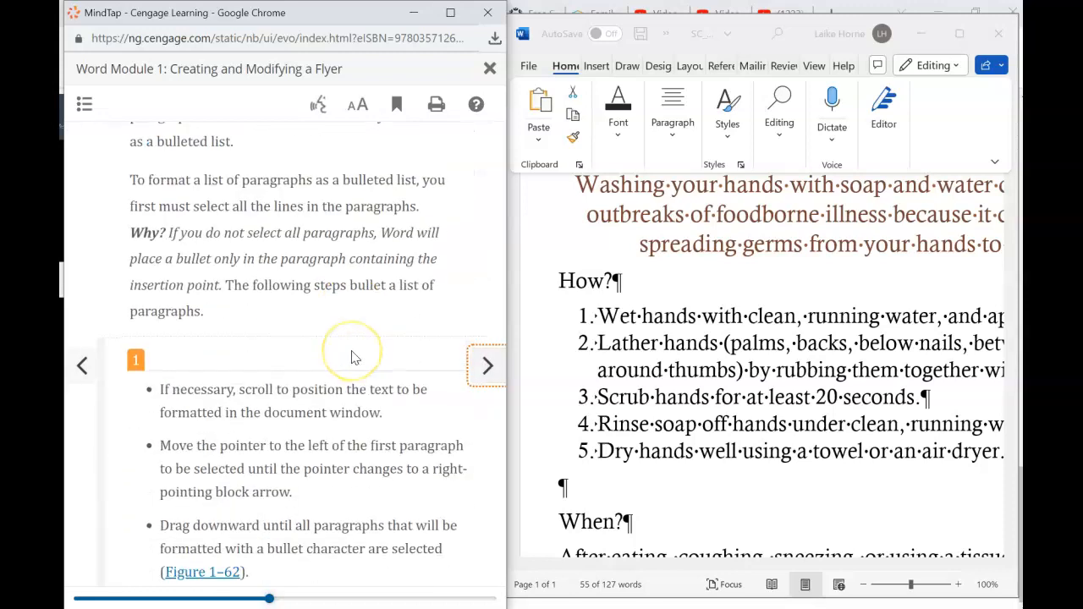
scroll(353, 358, down, 5)
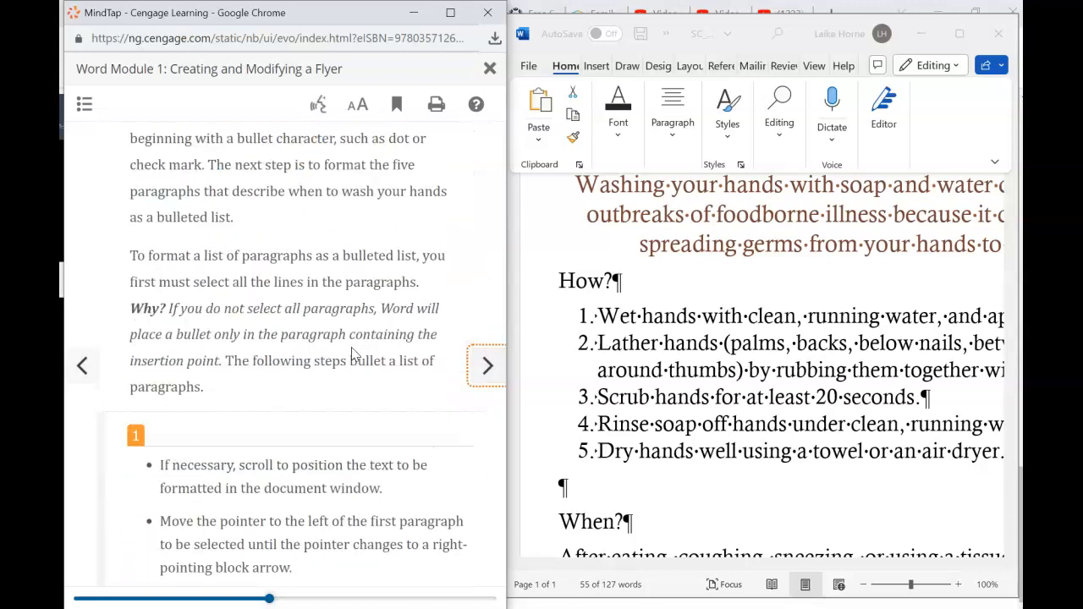
scroll(354, 355, down, 3)
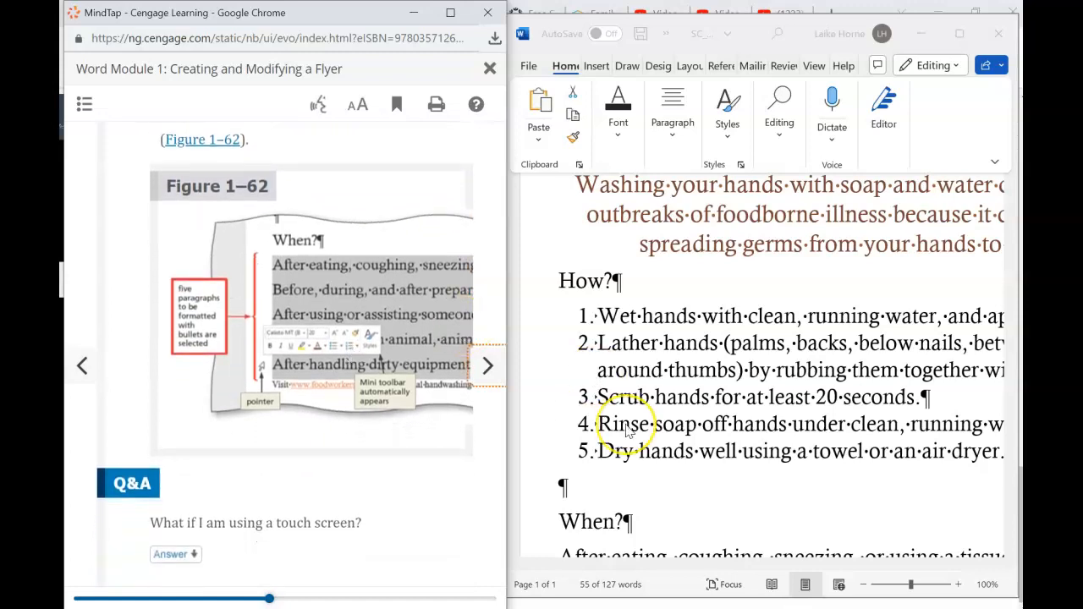
- Select the five When? paragraphs from 'After eating' onward and apply Bullets to them
click(662, 533)
scroll(663, 532, down, 5)
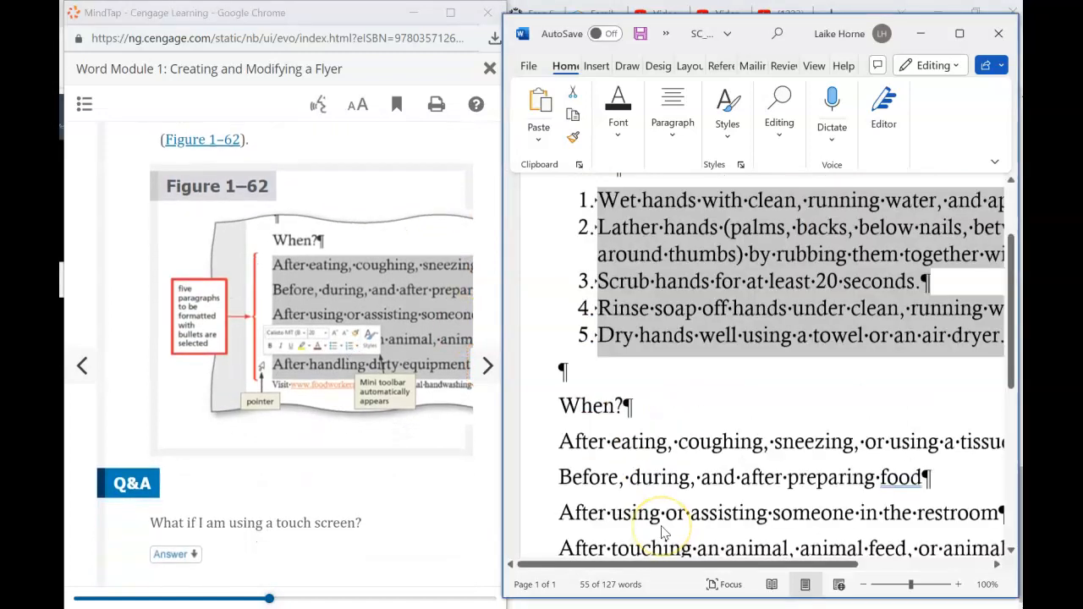
scroll(645, 427, up, 2)
click(577, 409)
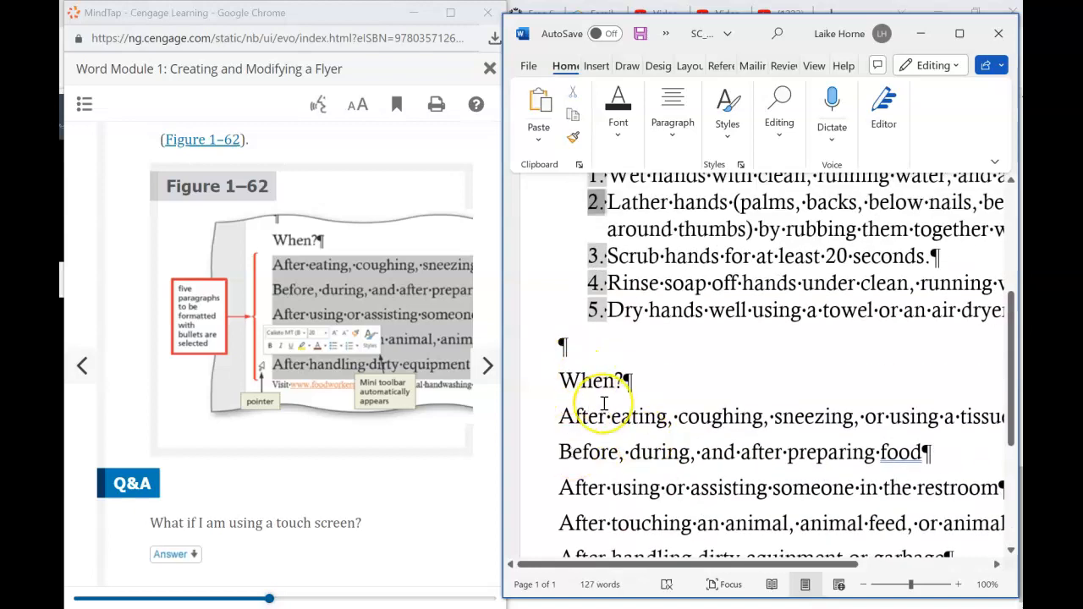
scroll(604, 404, down, 3)
drag(555, 271, 967, 415)
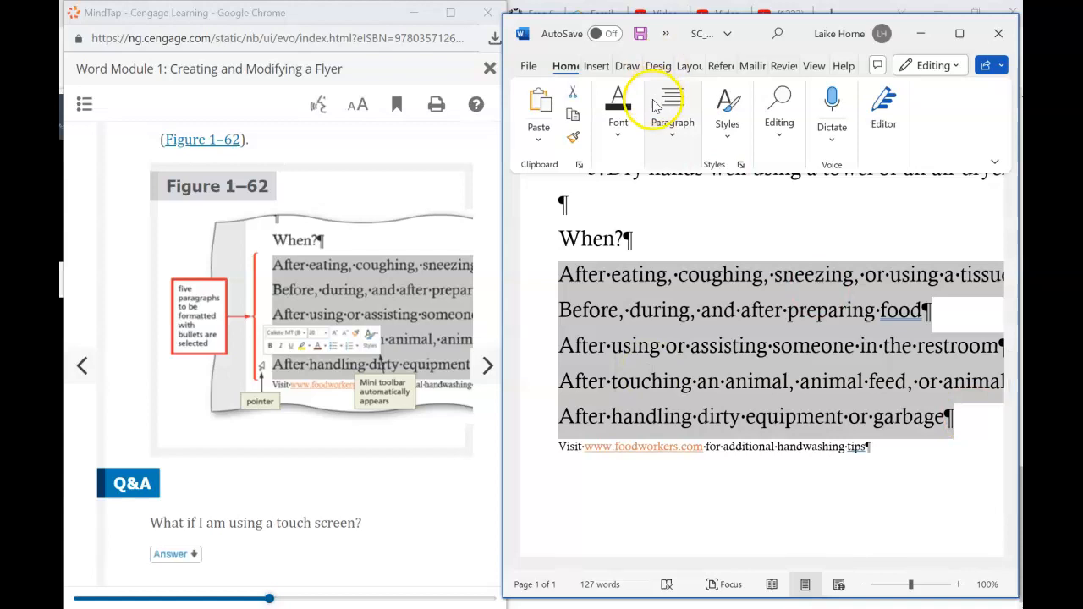
click(672, 127)
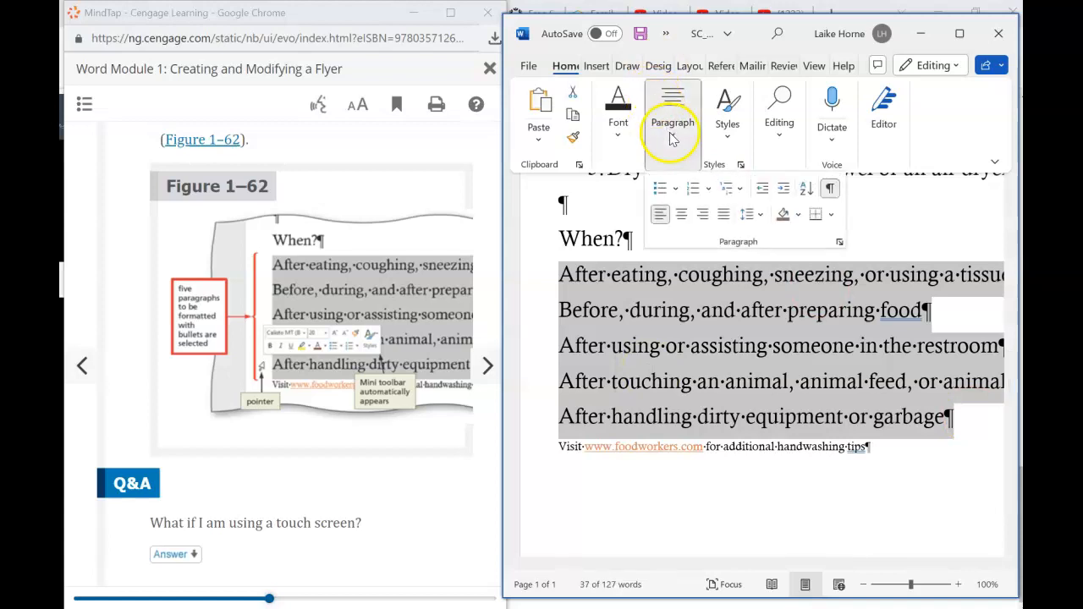
click(661, 189)
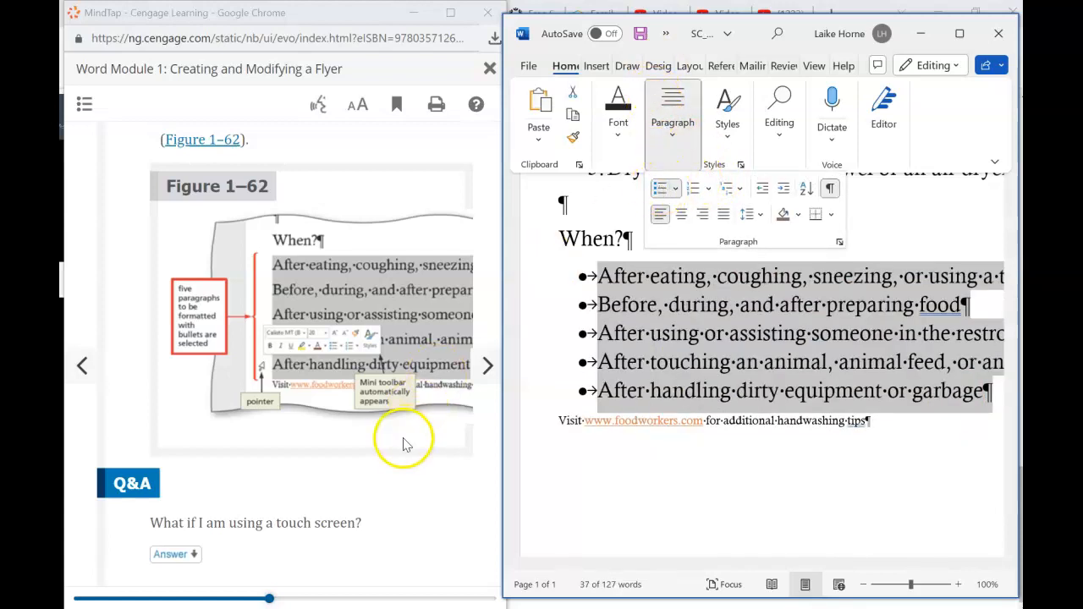
click(487, 365)
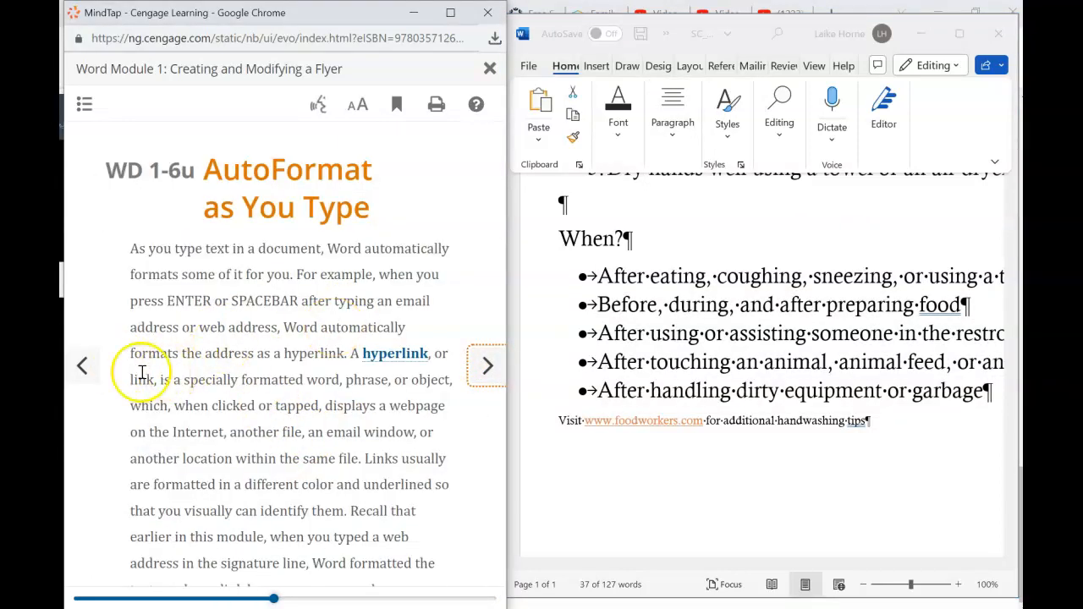
- Return to the previous e-book page and scroll through it
click(82, 365)
scroll(230, 423, down, 5)
scroll(231, 428, down, 6)
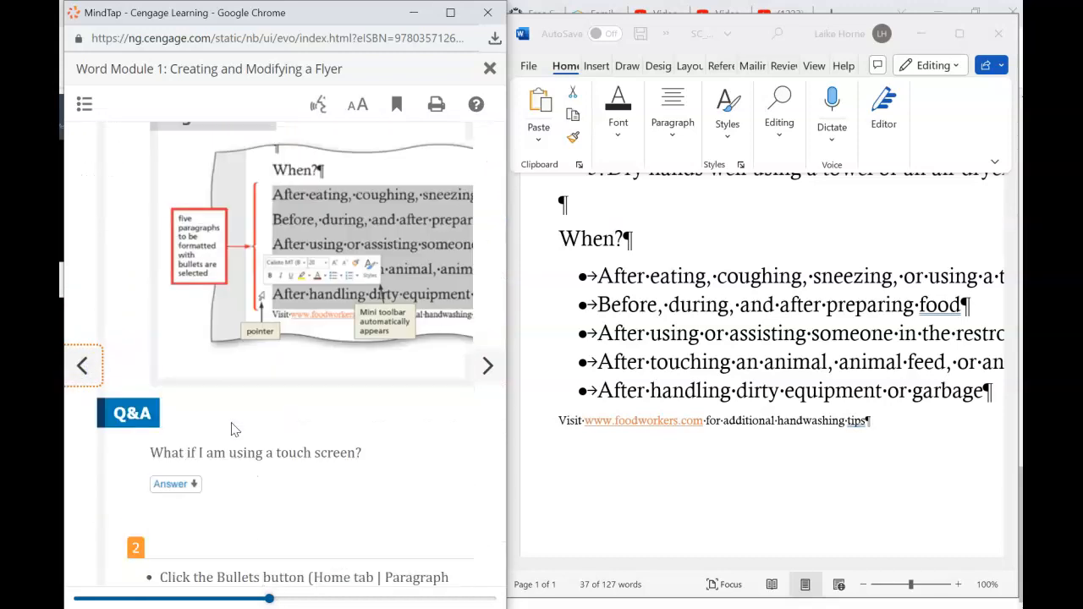
scroll(232, 423, down, 4)
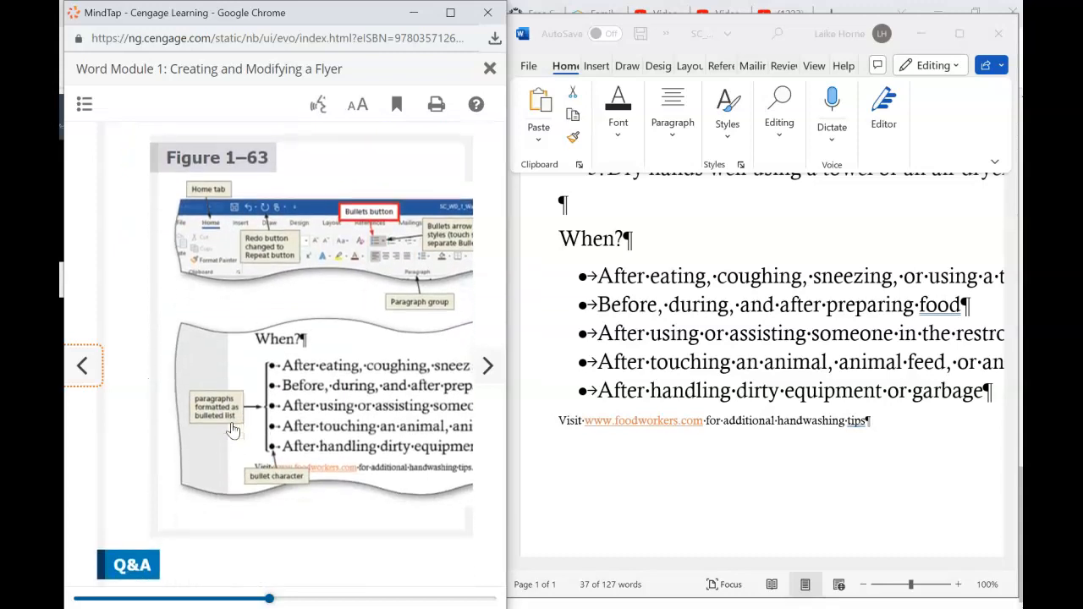
scroll(248, 526, down, 6)
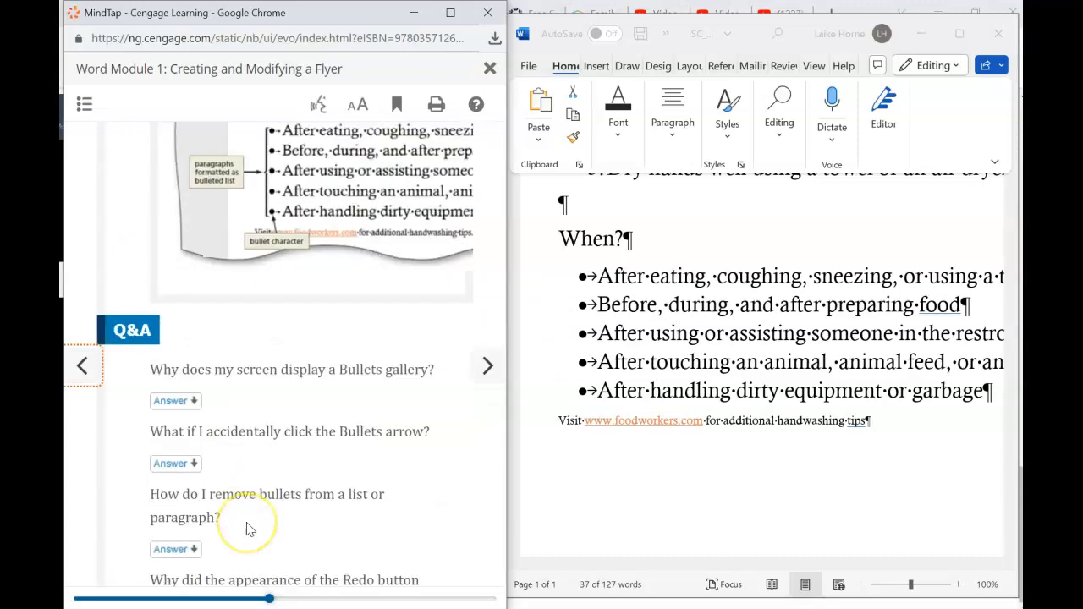
- Read the AutoFormat as You Type page and Table 1–3, then go to the next lesson
click(482, 366)
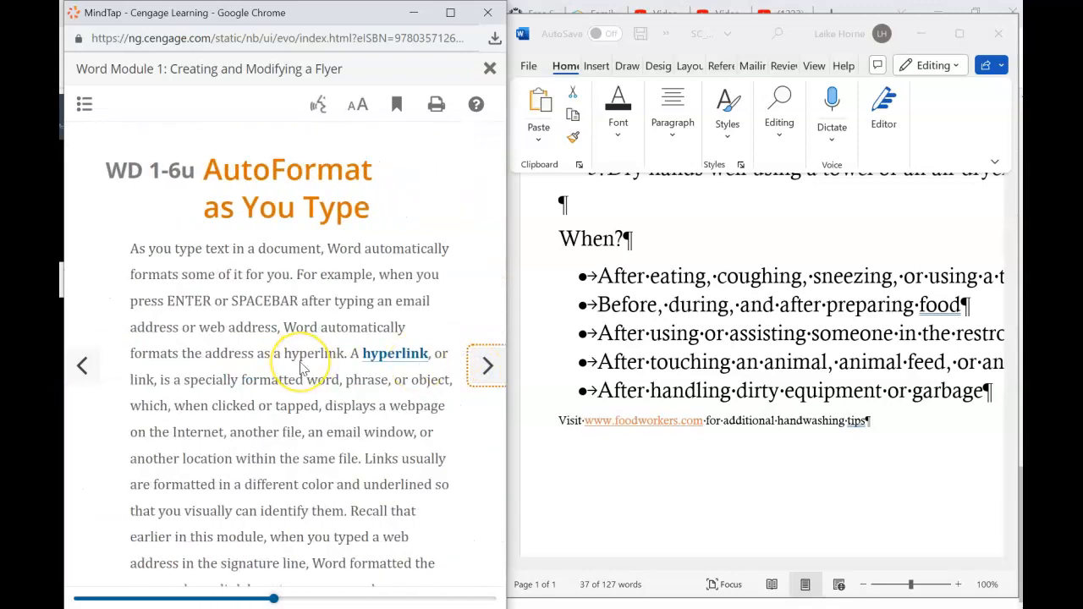
scroll(302, 365, down, 1)
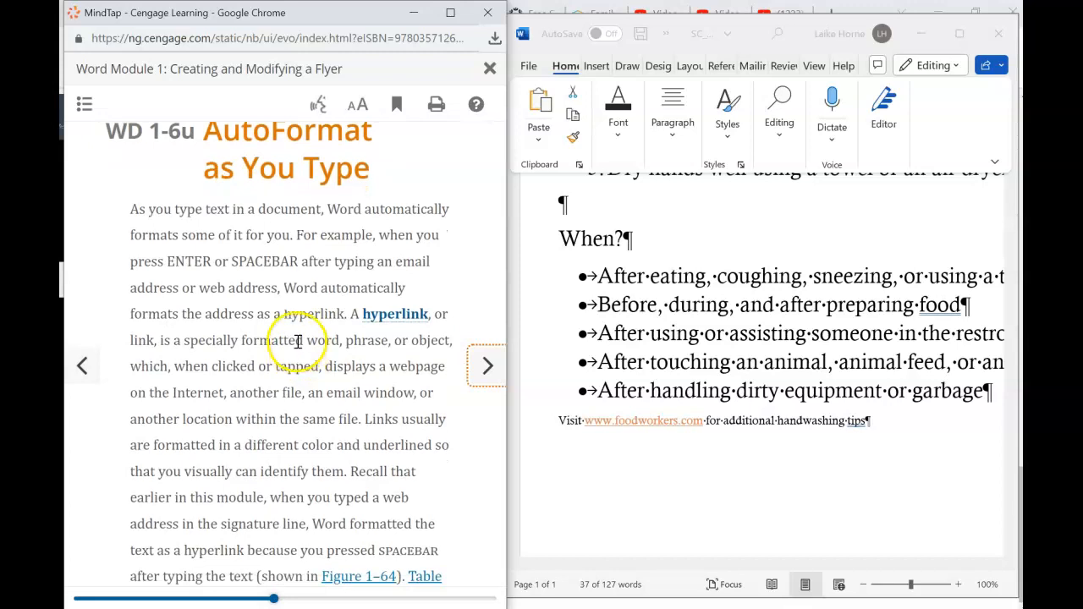
scroll(231, 423, down, 8)
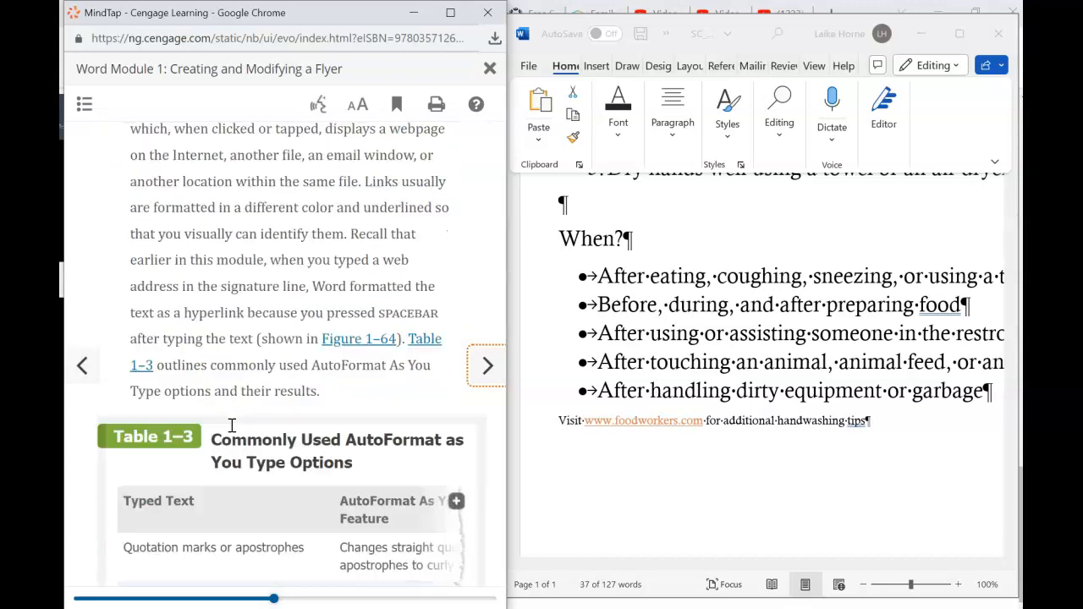
scroll(231, 425, up, 5)
click(245, 211)
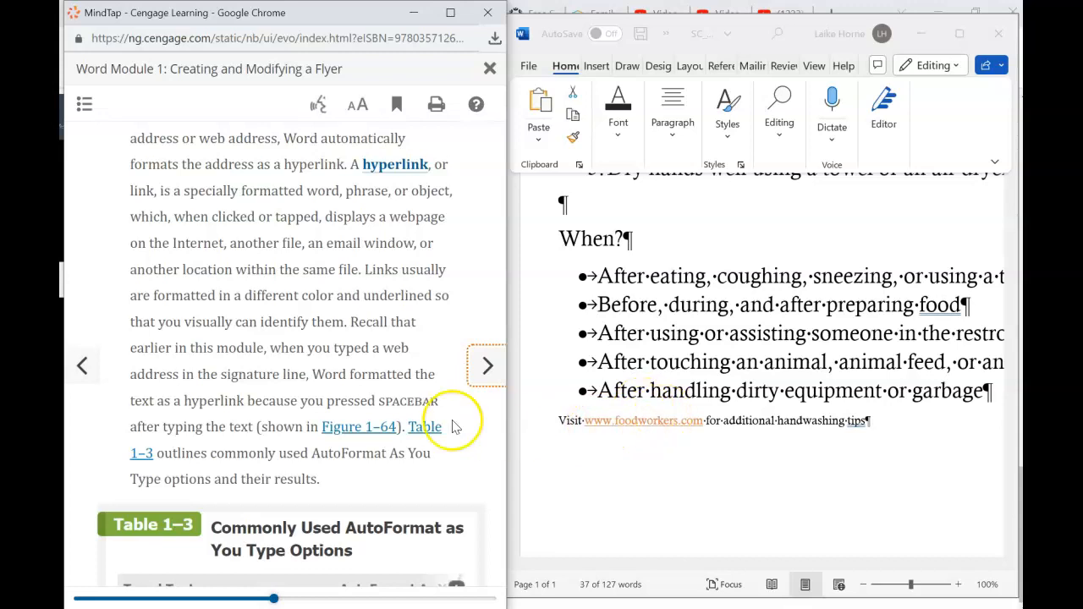
scroll(300, 452, down, 1)
scroll(300, 452, down, 2)
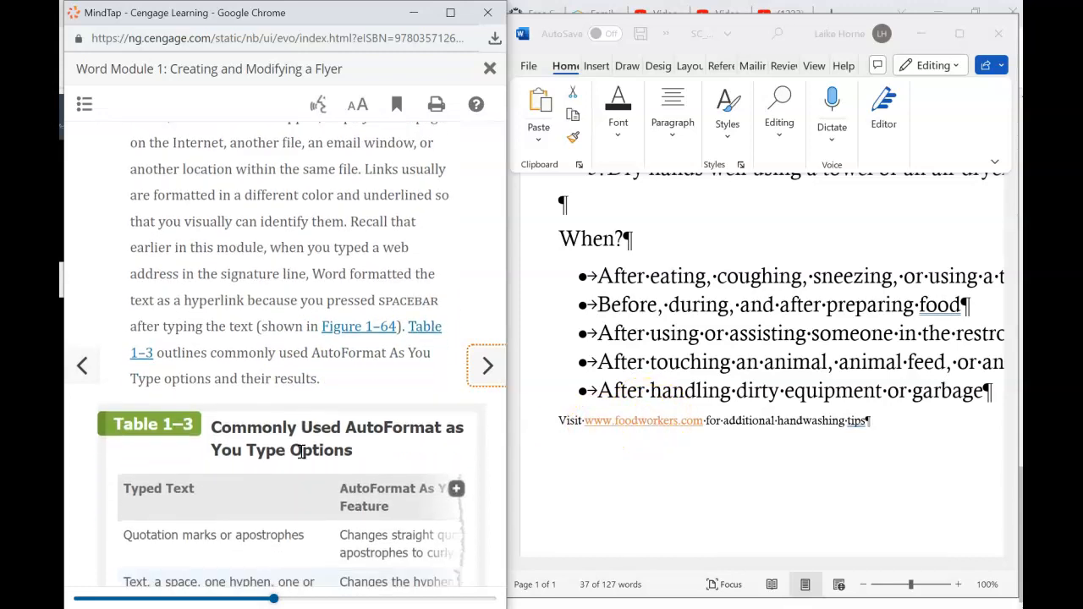
scroll(301, 453, down, 4)
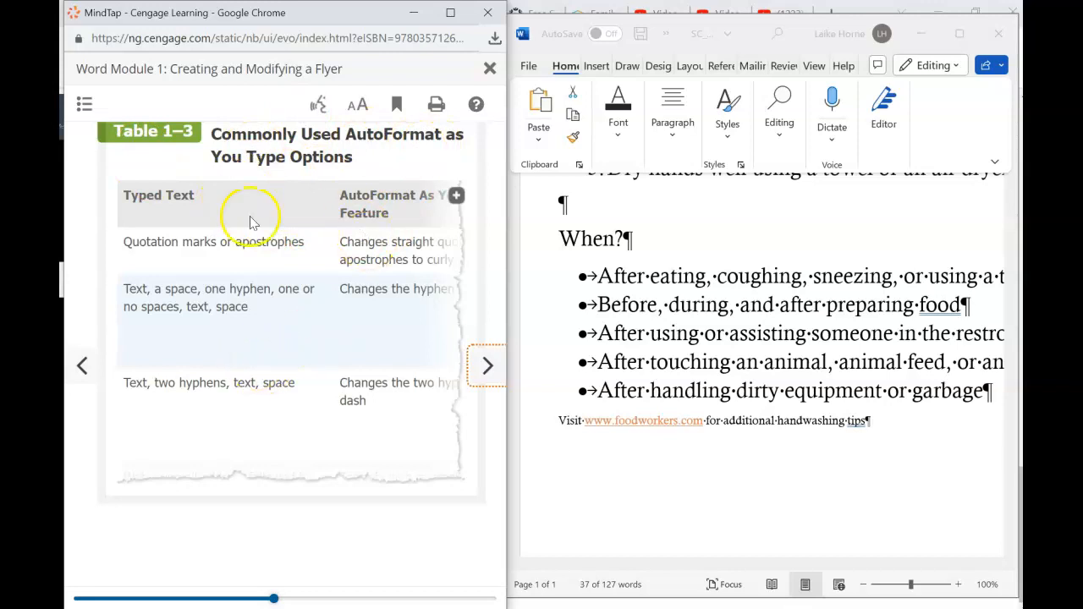
click(472, 369)
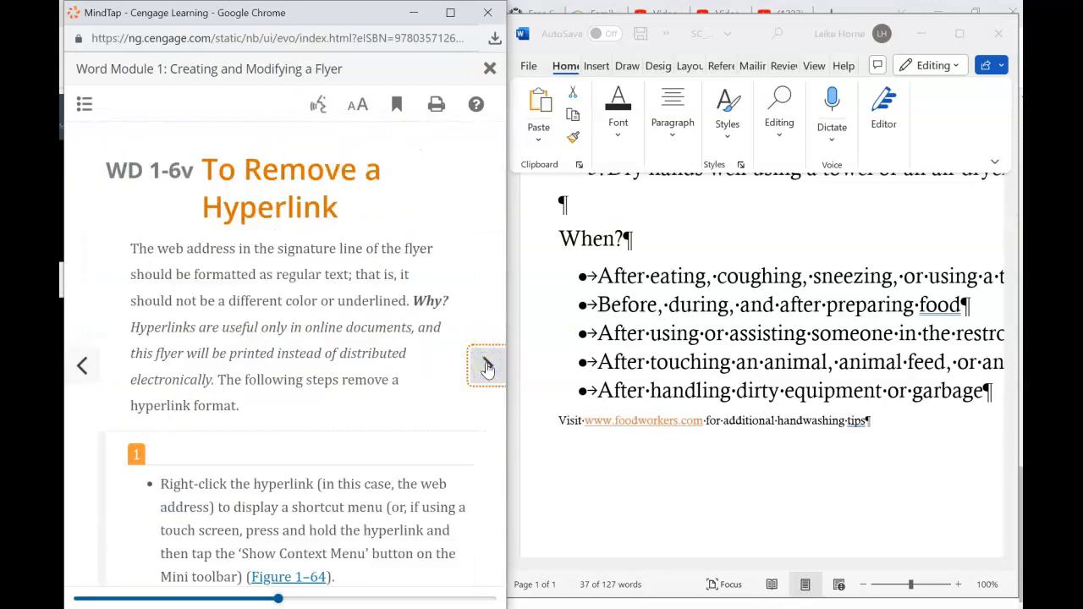
scroll(346, 356, down, 3)
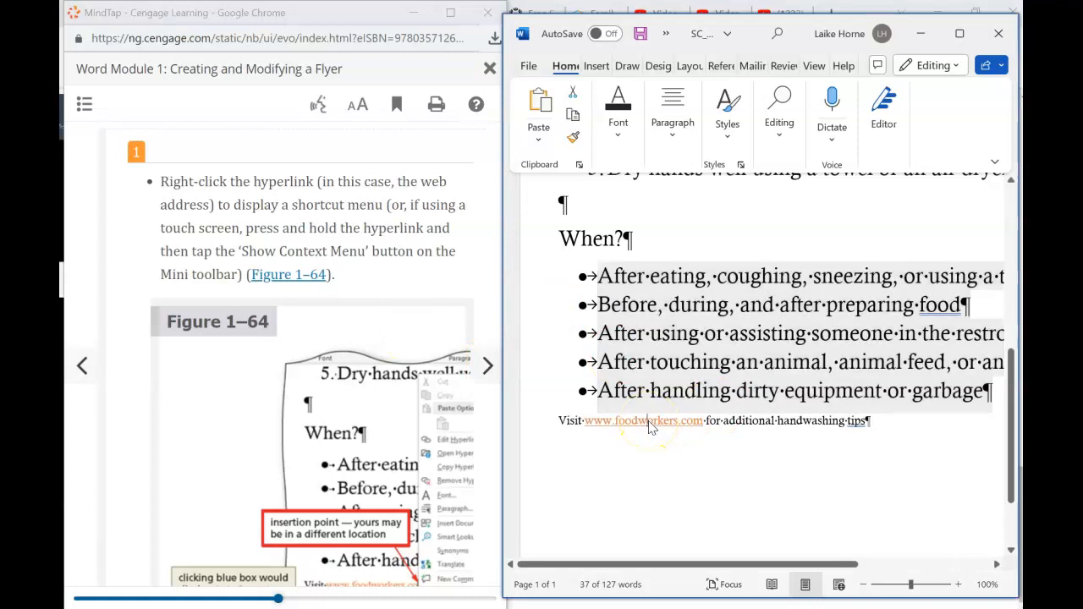
right_click(649, 425)
click(648, 423)
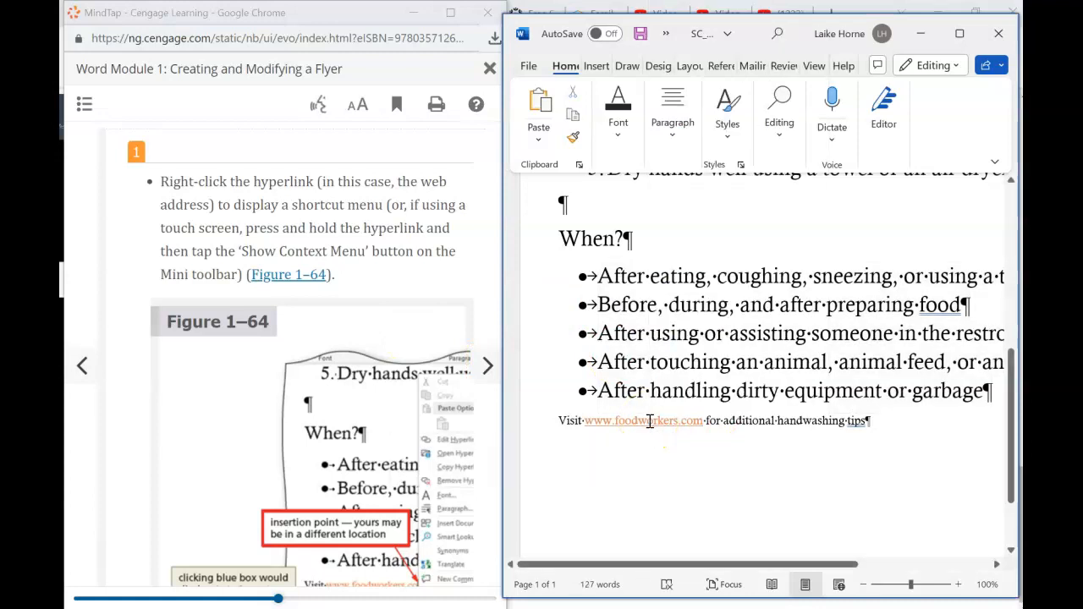
right_click(648, 421)
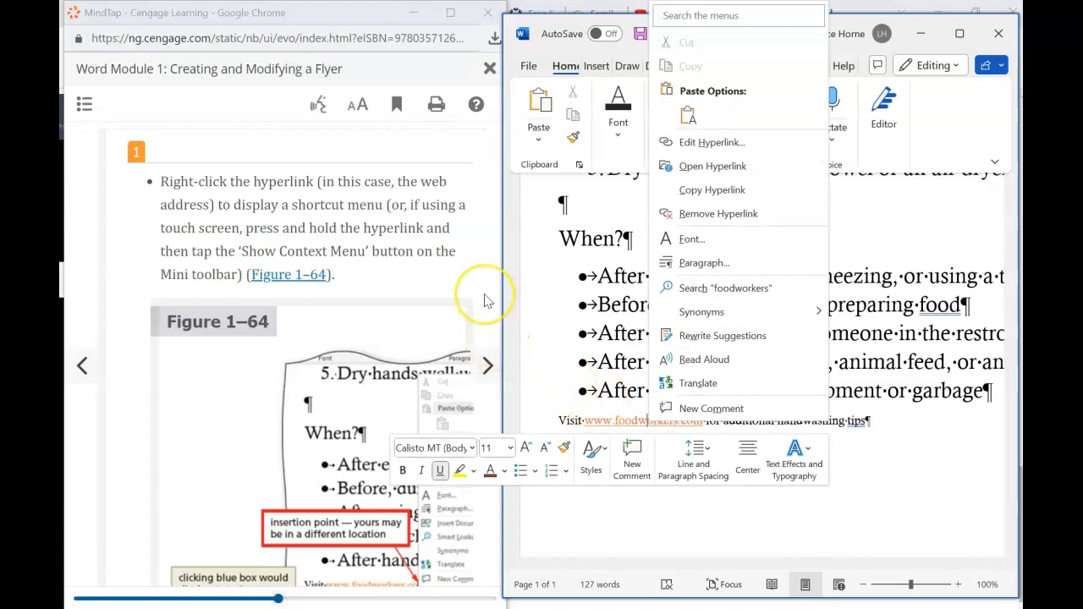
click(487, 365)
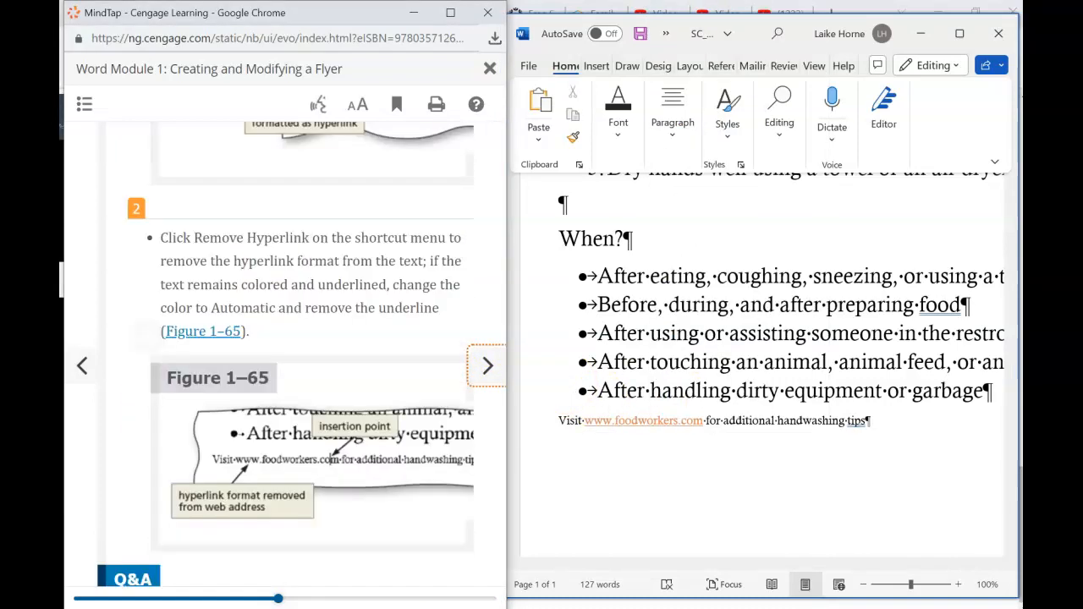
scroll(285, 356, down, 1)
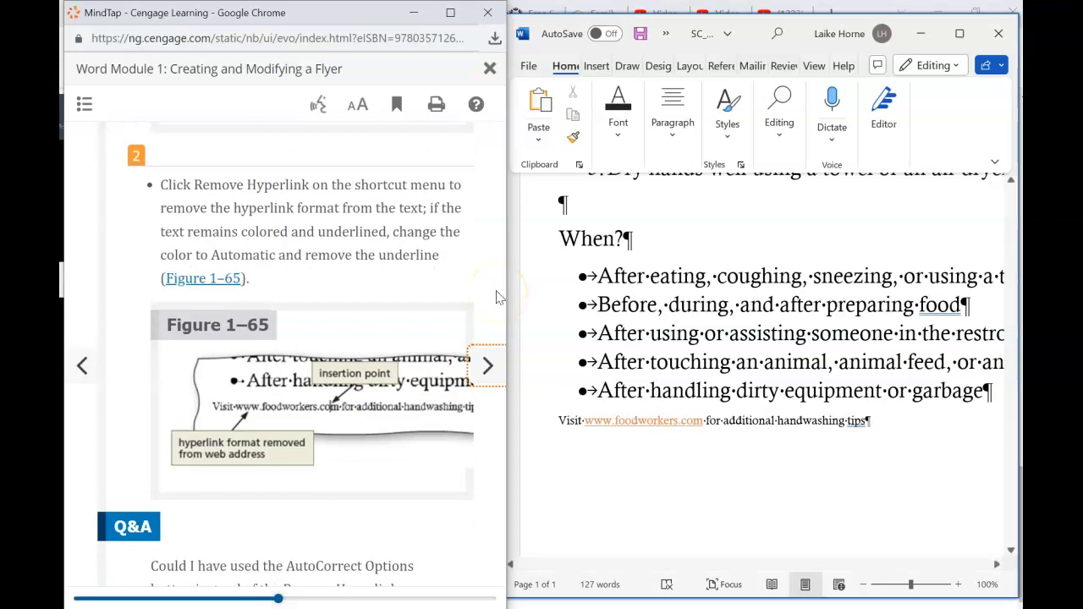
click(626, 423)
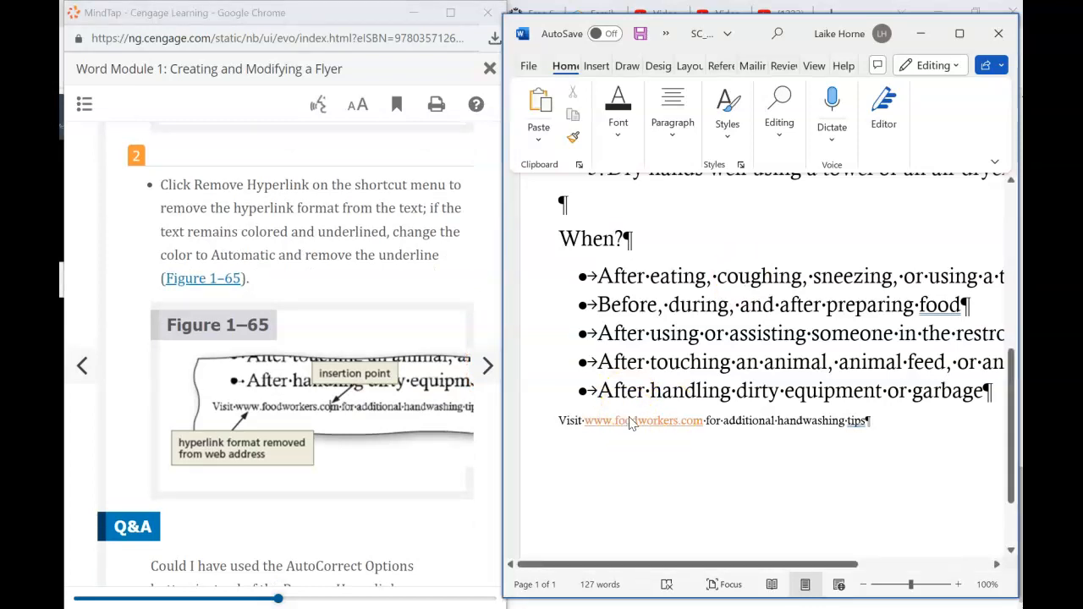
right_click(629, 423)
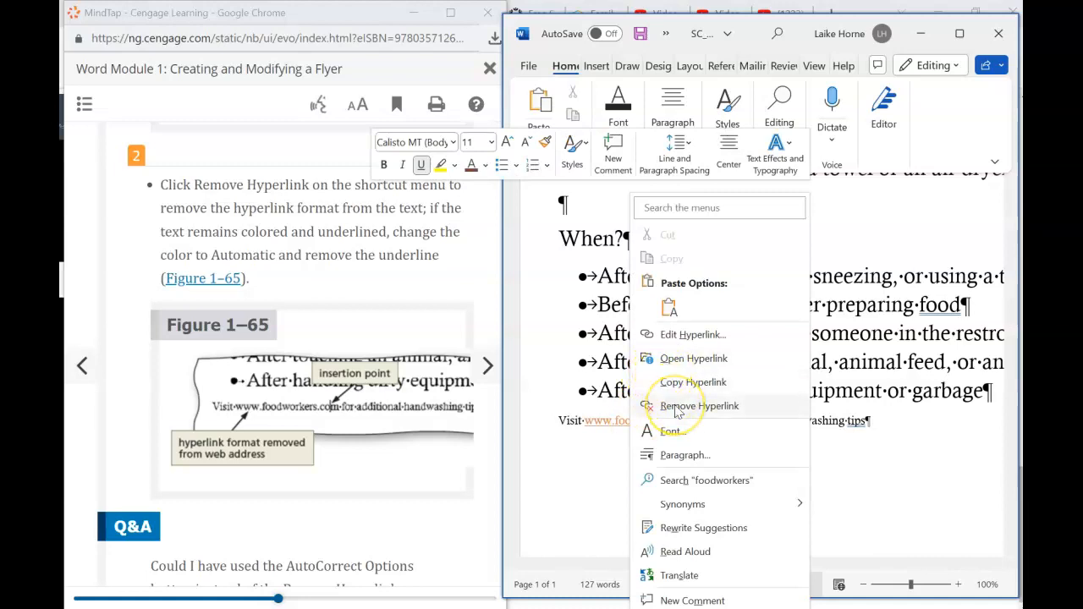
click(677, 407)
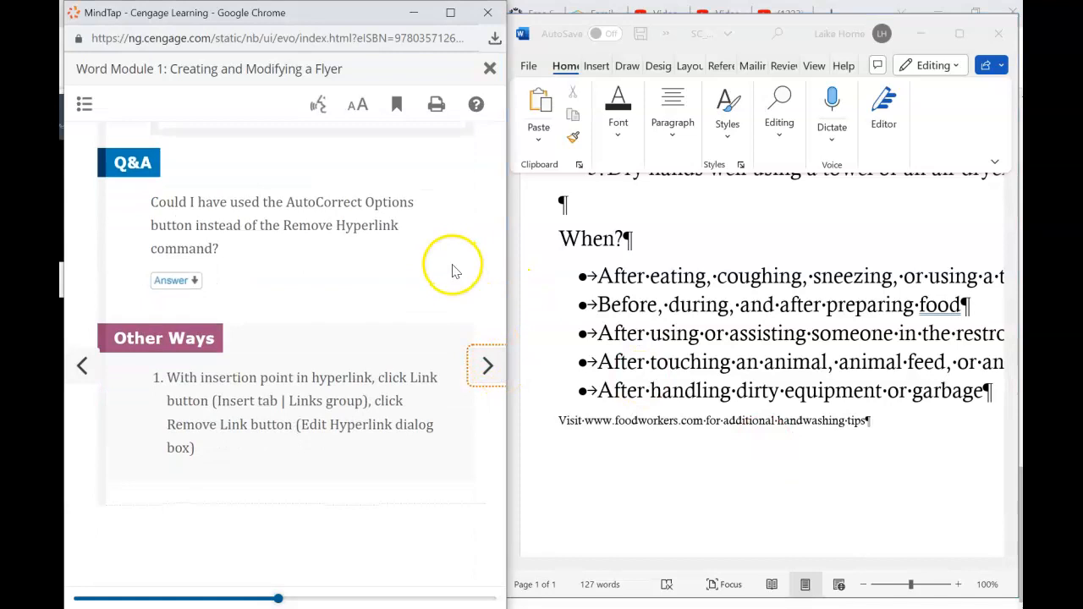
- Scroll through the WD 1-6w lesson's steps for centering the signature line
scroll(338, 287, up, 4)
scroll(336, 295, up, 2)
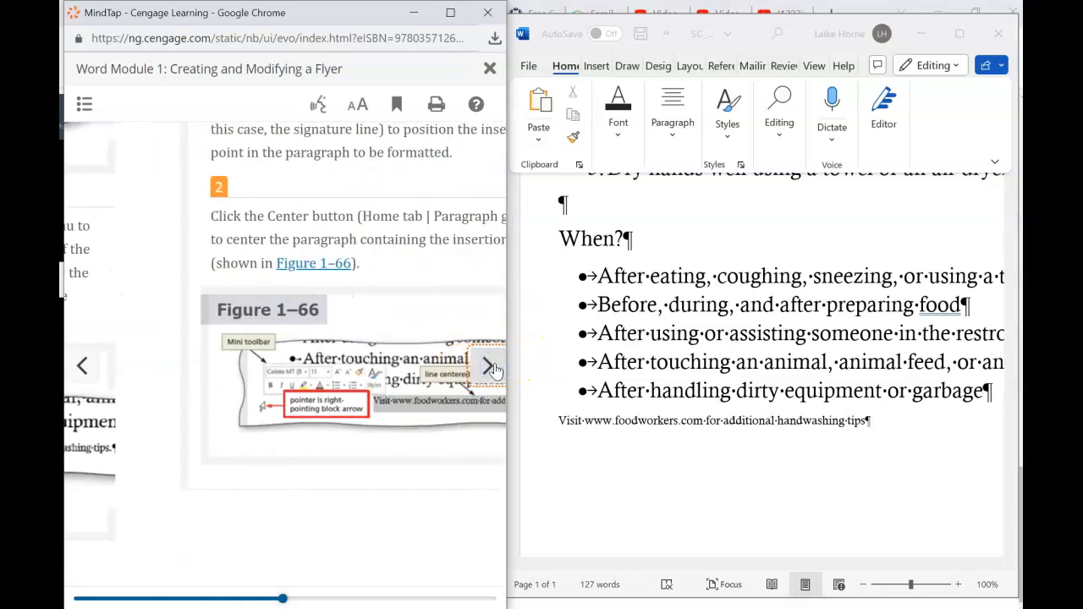
click(347, 311)
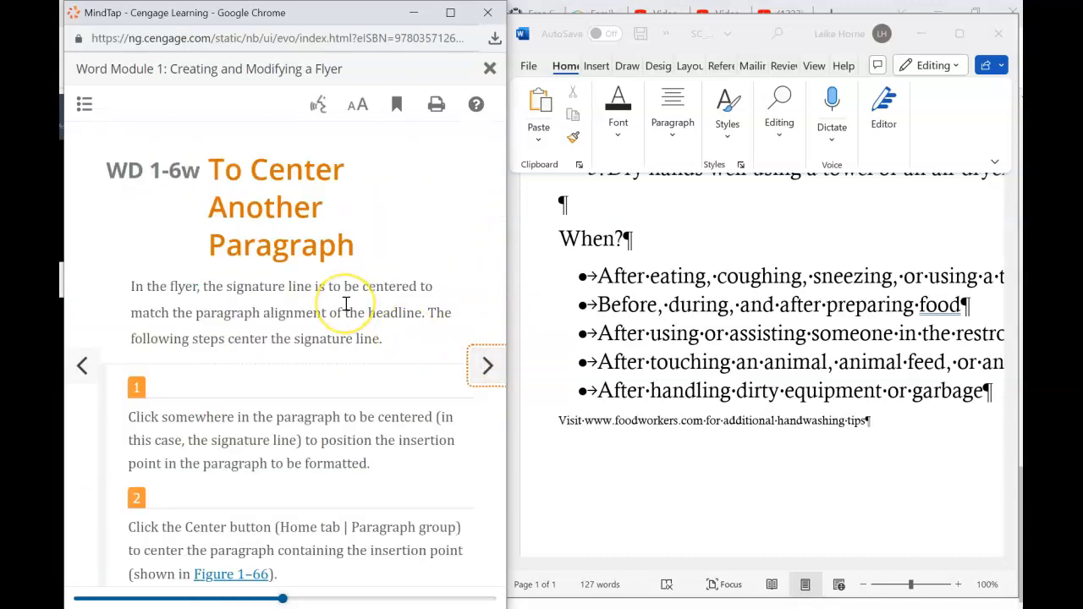
scroll(345, 305, down, 3)
click(357, 334)
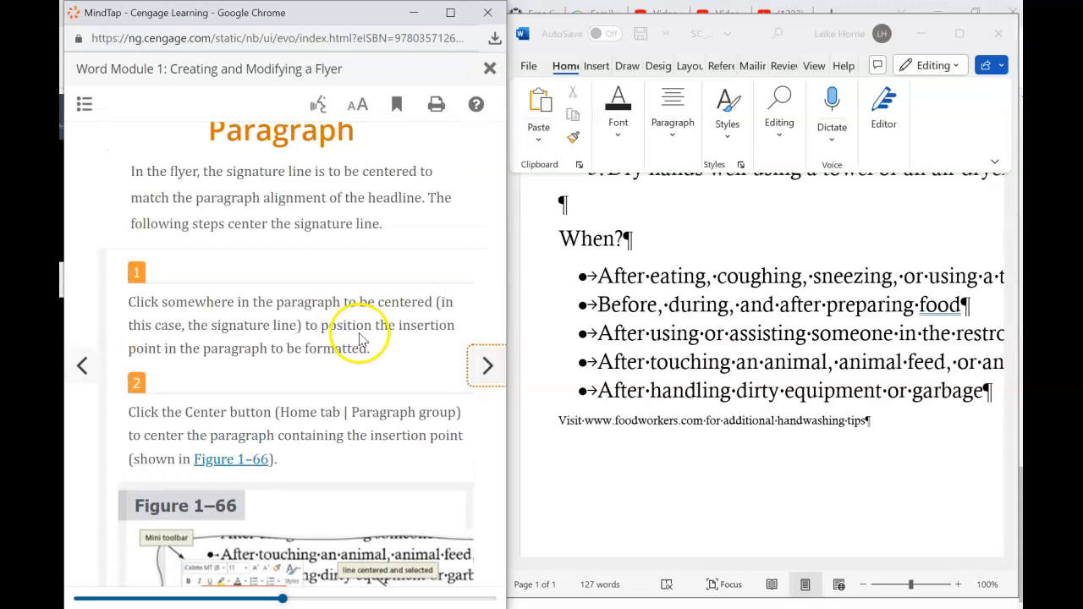
scroll(359, 333, up, 3)
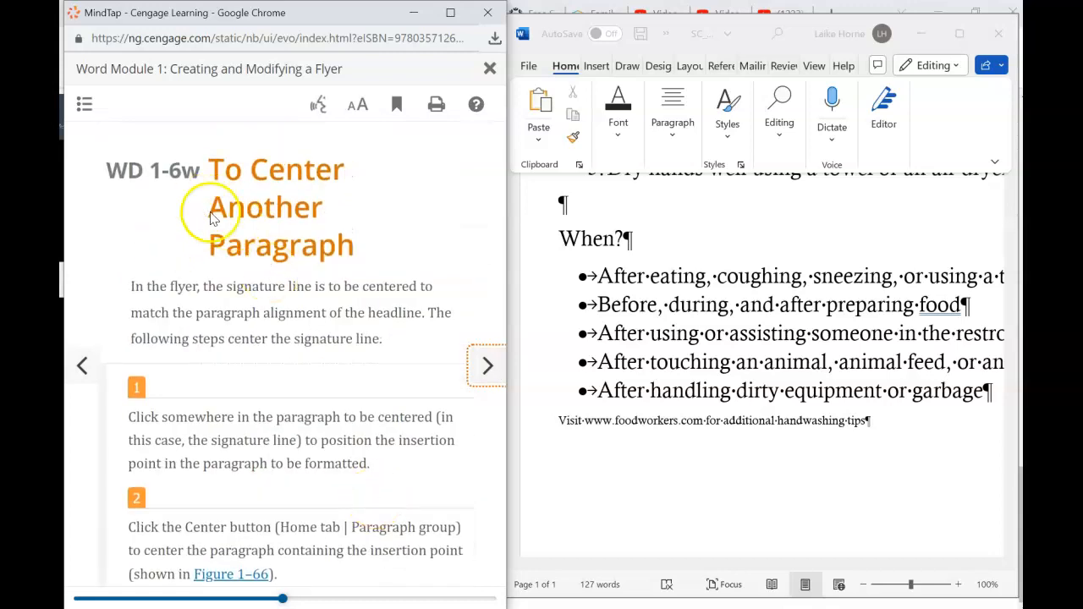